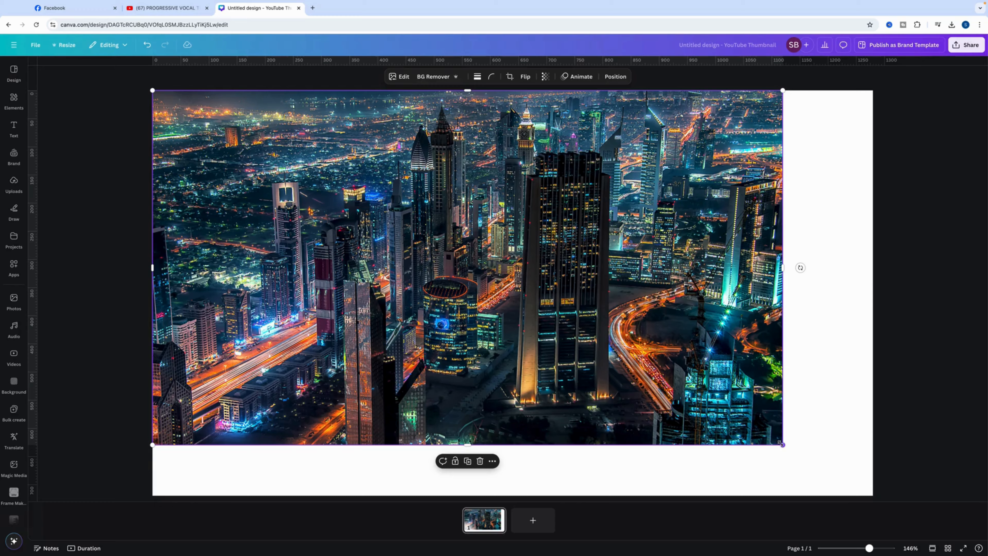
Enlarge the city photo to fill the page and apply the Poster filter to it
drag(781, 443, 874, 489)
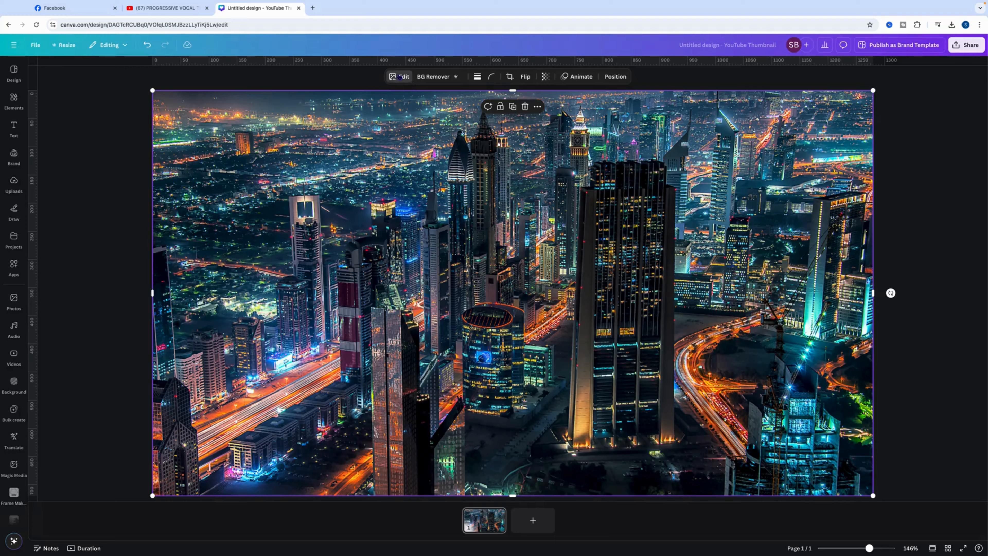
click(400, 77)
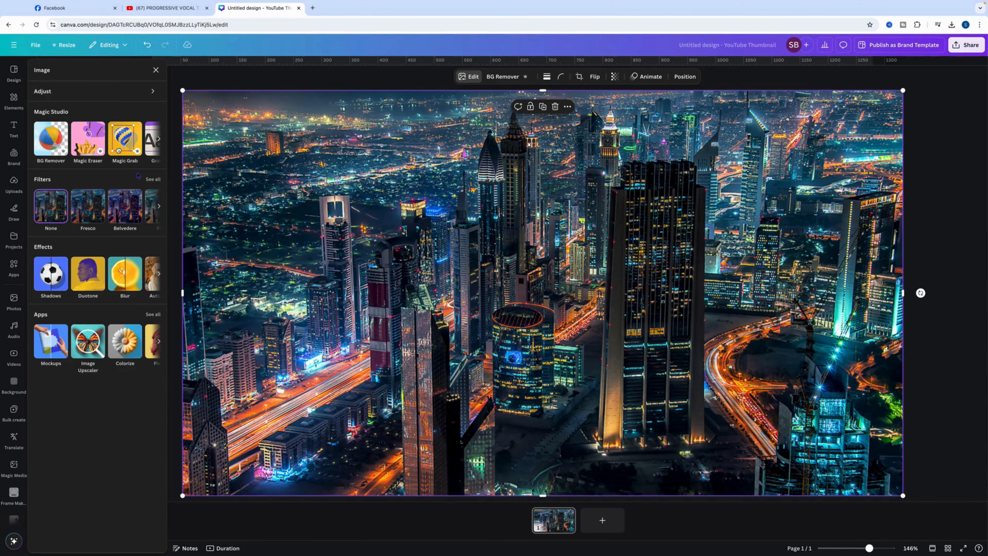
click(153, 180)
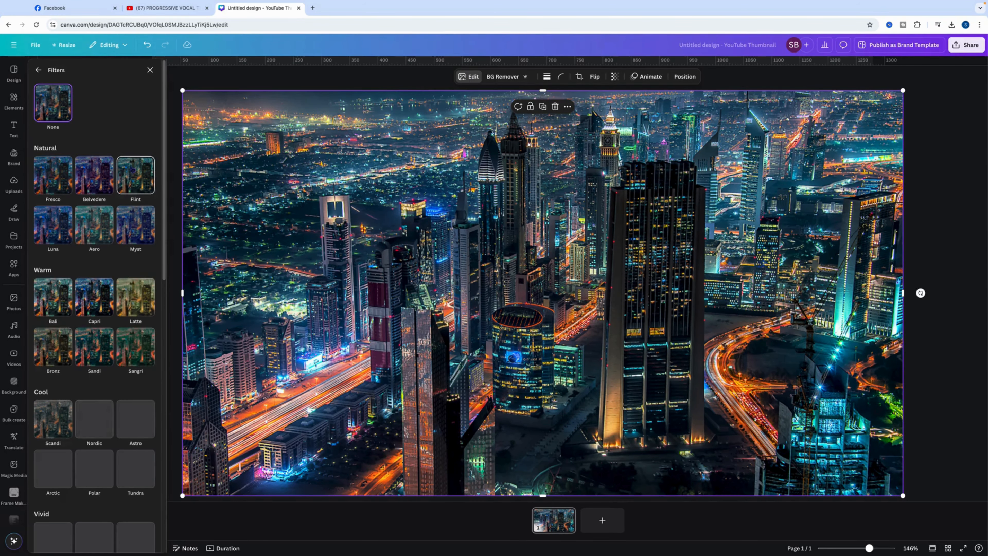
drag(163, 144, 171, 471)
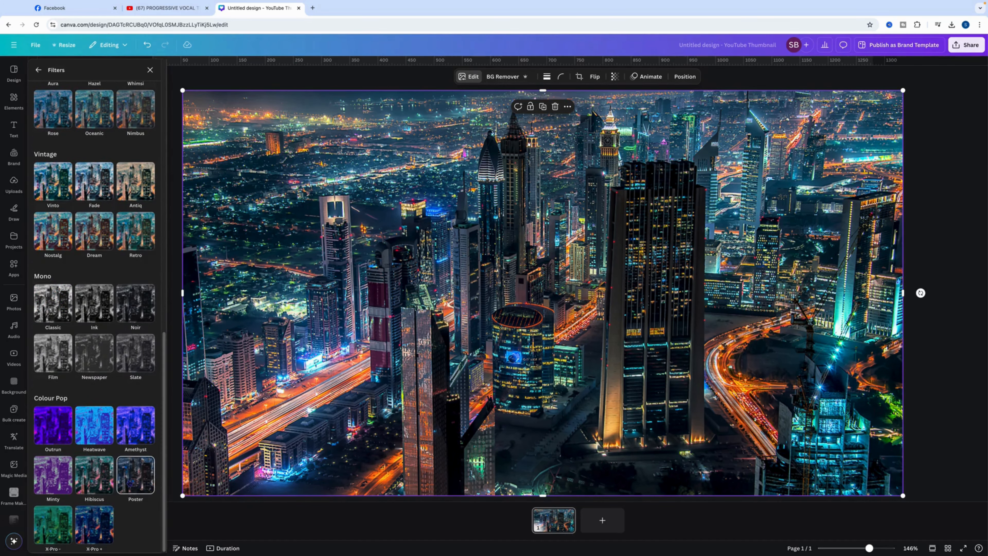
click(129, 483)
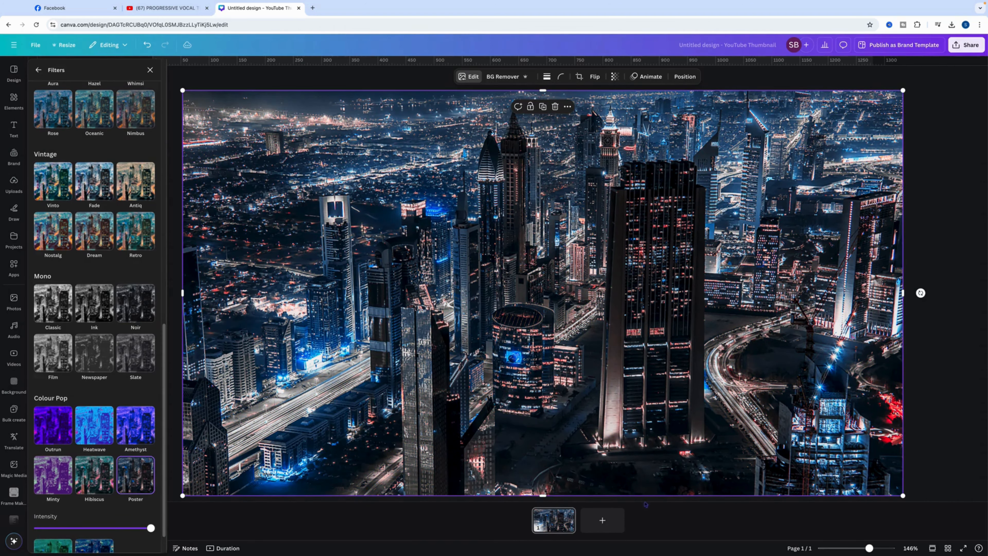
Add a second page and place the uploaded grey-background portrait on it, enlarged to fill the whole page
click(602, 520)
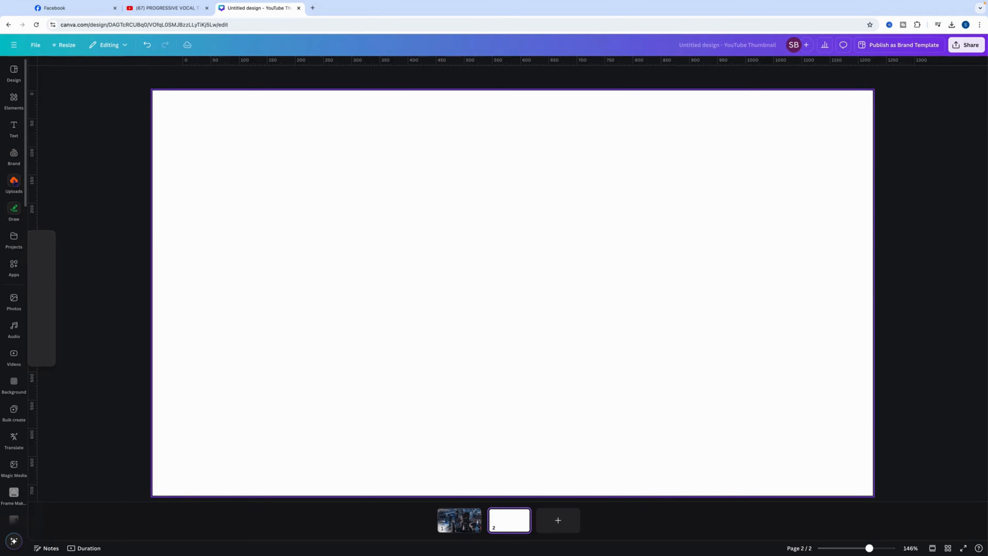
click(5, 185)
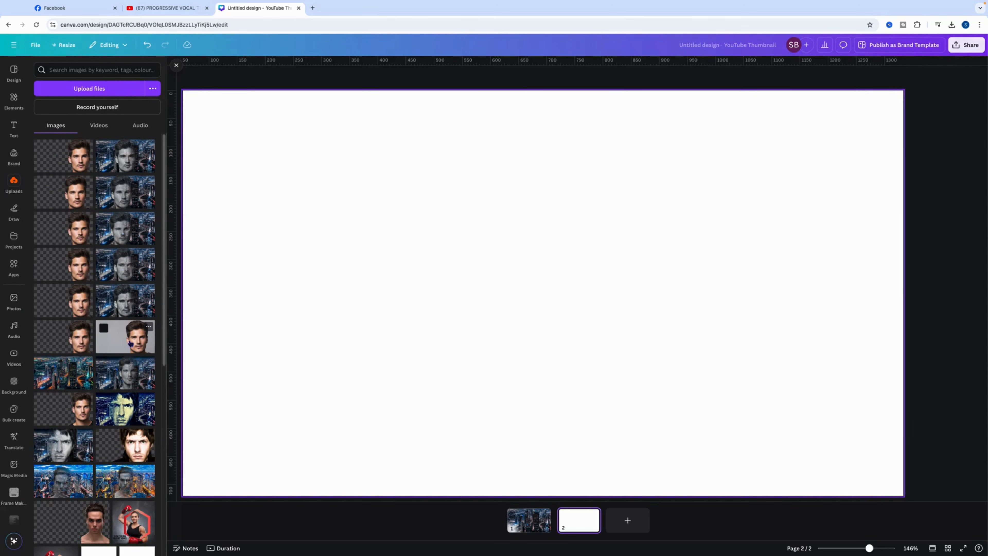
click(131, 339)
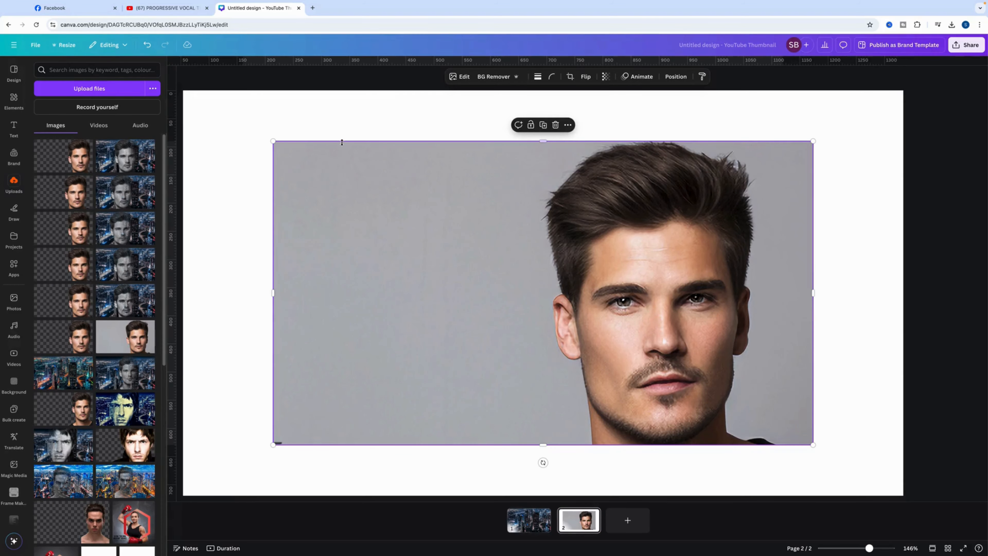
drag(272, 141, 183, 90)
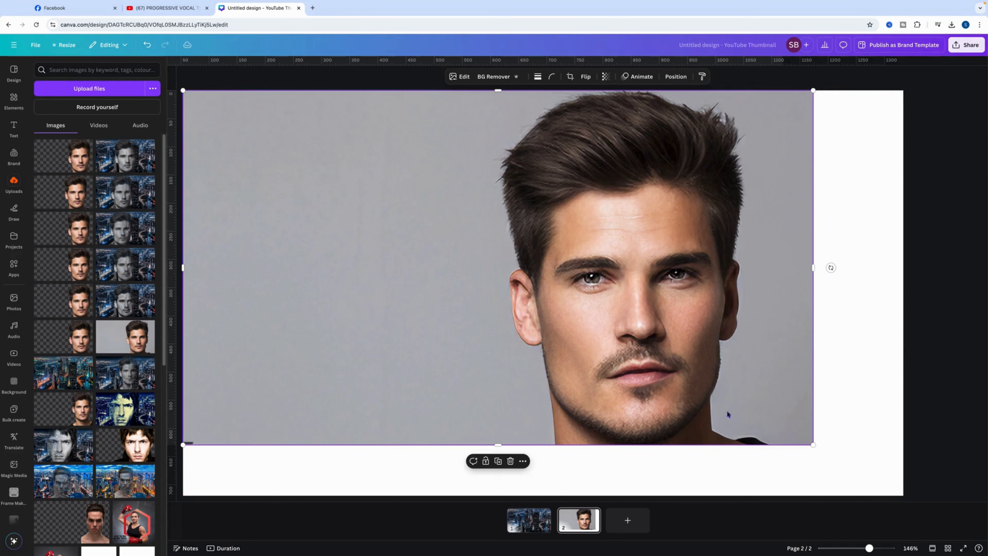
drag(819, 440, 903, 495)
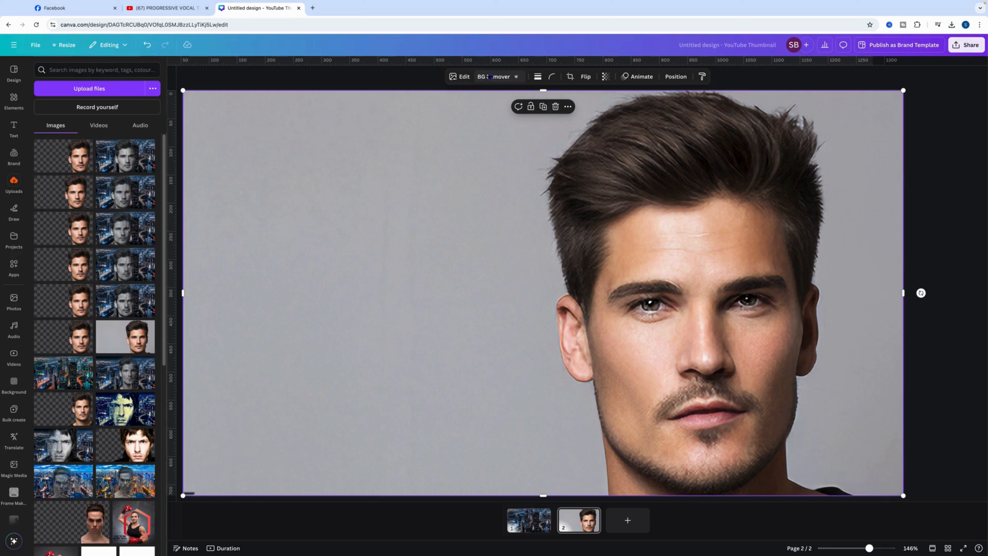
Remove the portrait's background, then shift the cutout to the right, enlarge it slightly and trim its top to the page edge
click(467, 77)
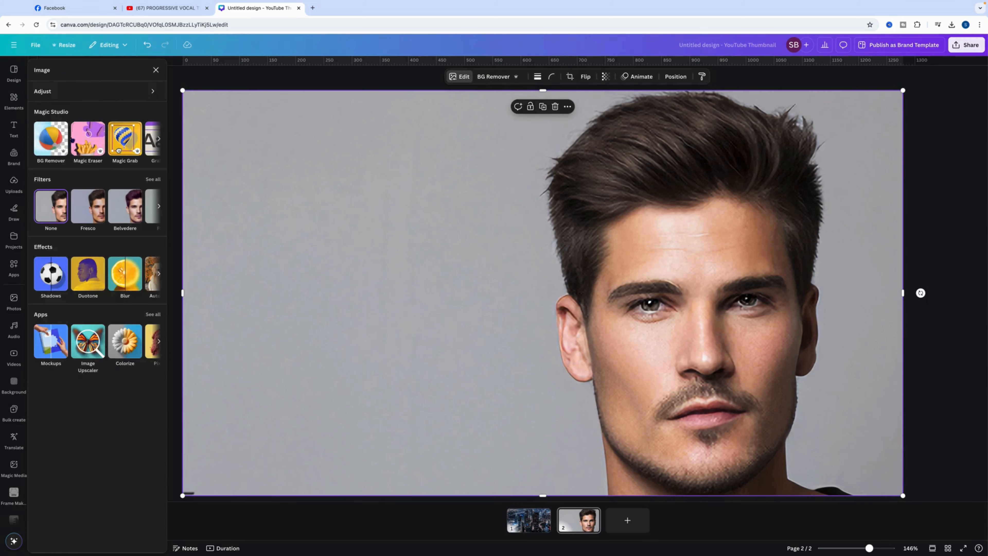
click(498, 78)
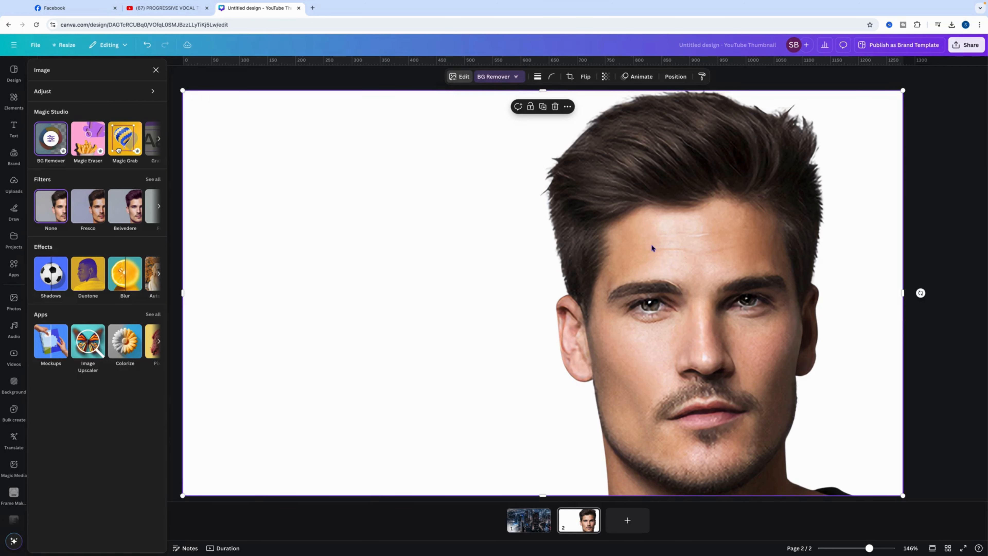
drag(652, 244, 690, 245)
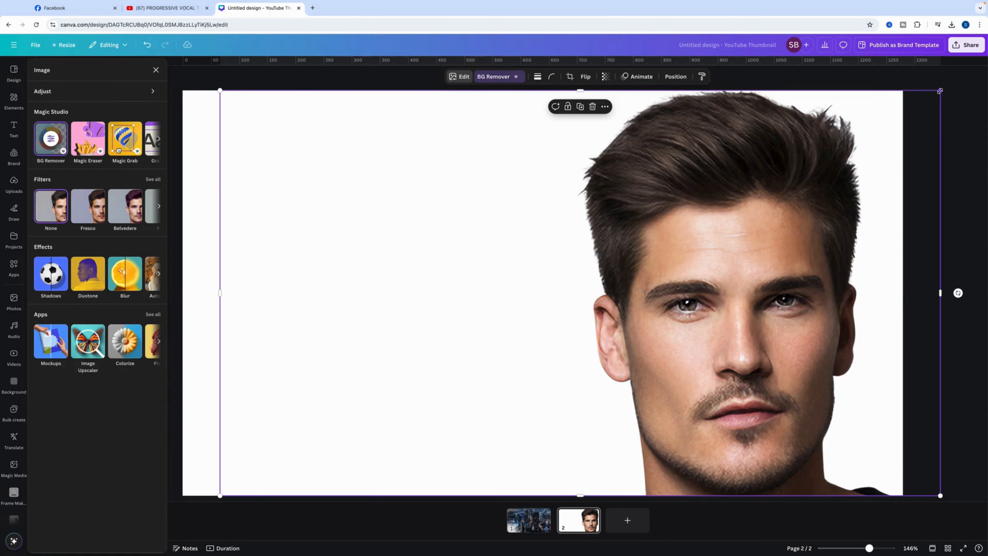
drag(940, 91, 945, 88)
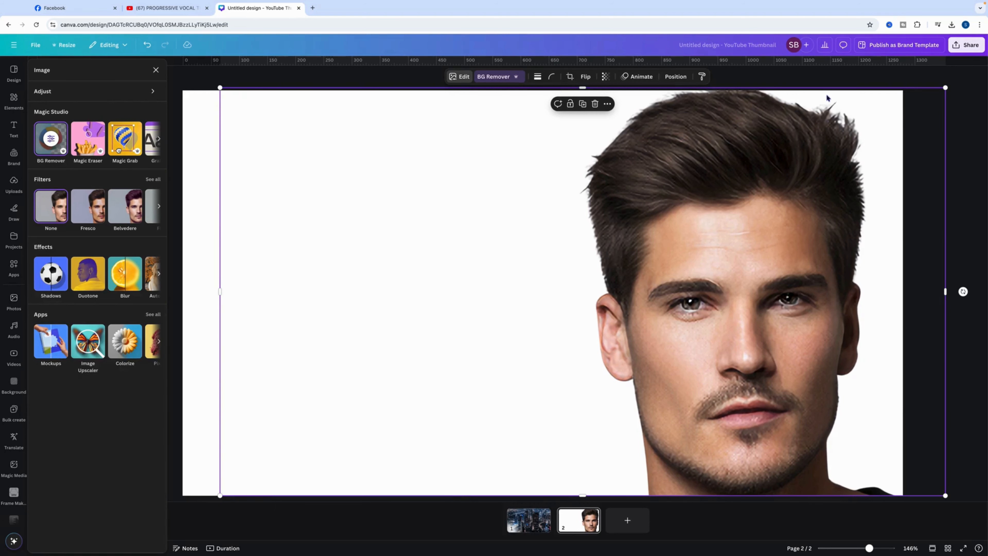
drag(590, 88, 590, 90)
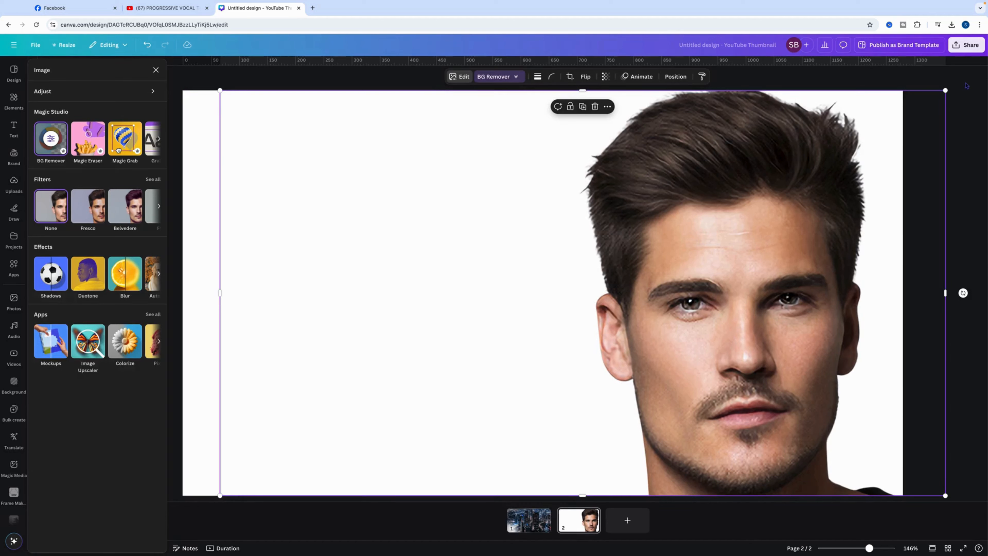
Download only page 2 as a PNG with a transparent background
click(974, 45)
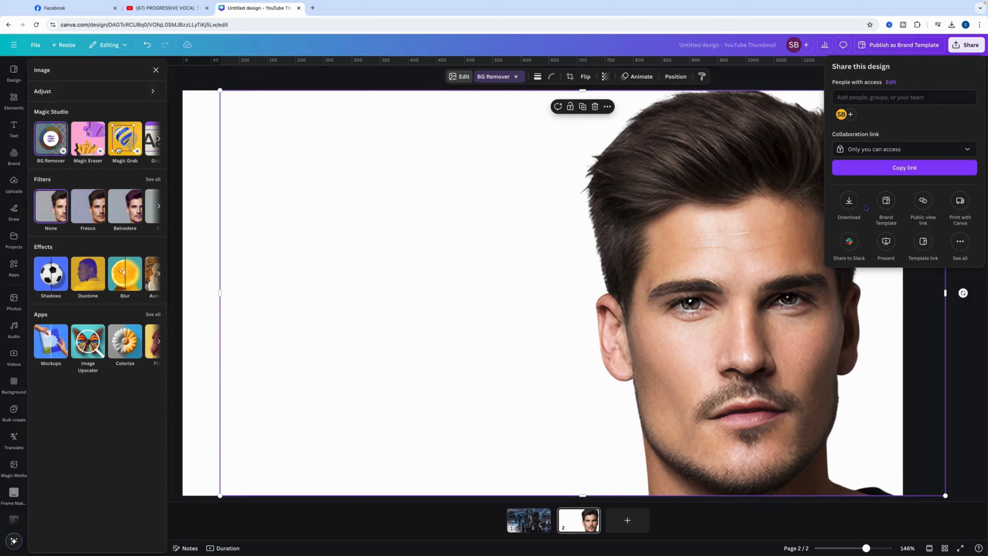
click(850, 201)
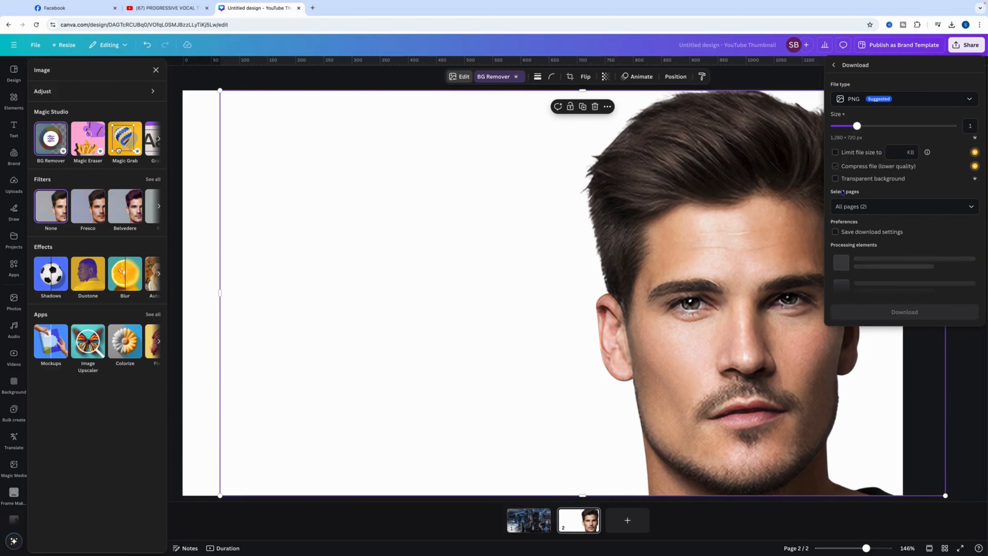
click(857, 179)
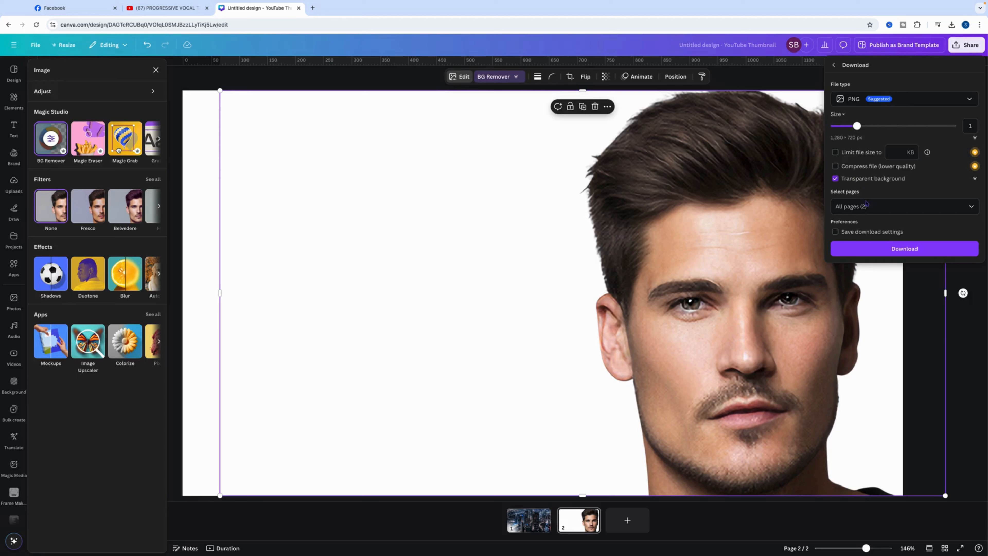
click(854, 207)
click(853, 229)
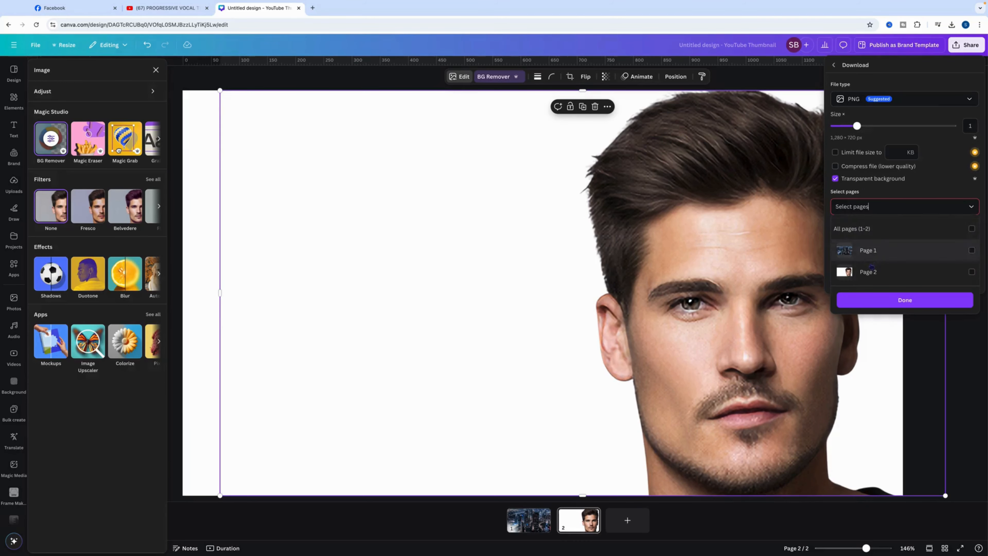
click(876, 272)
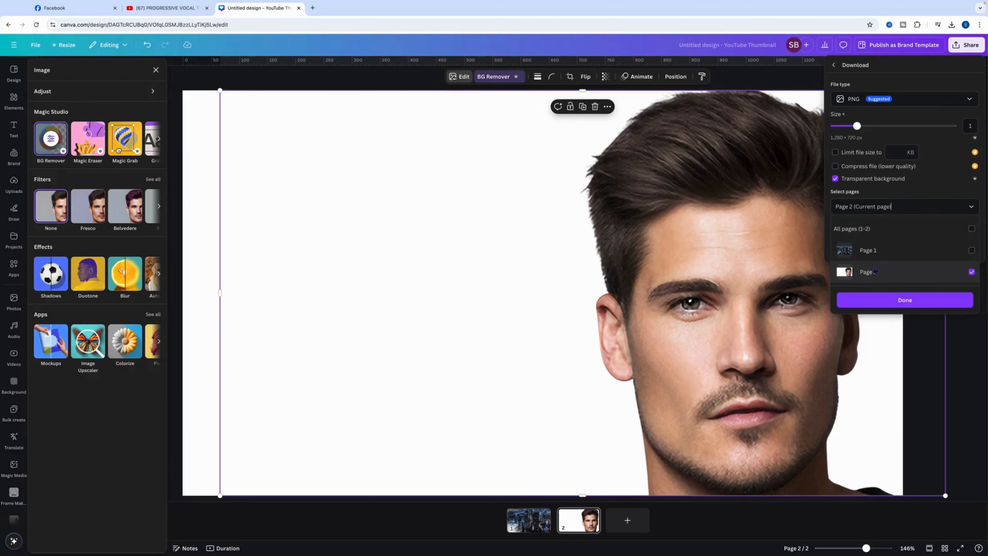
click(895, 302)
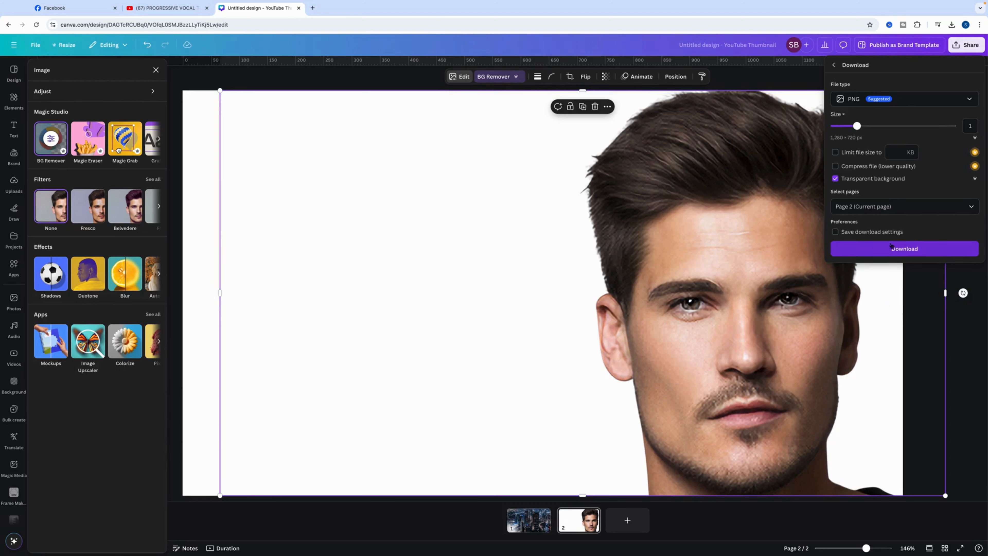
click(879, 250)
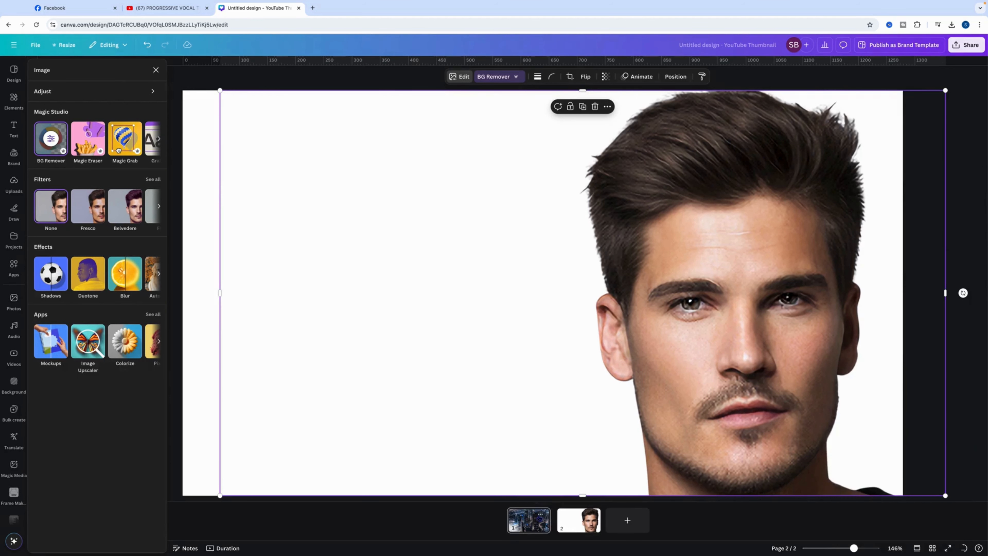
Insert the downloaded Untitled design (50).png onto page 1 over the city photo
click(543, 526)
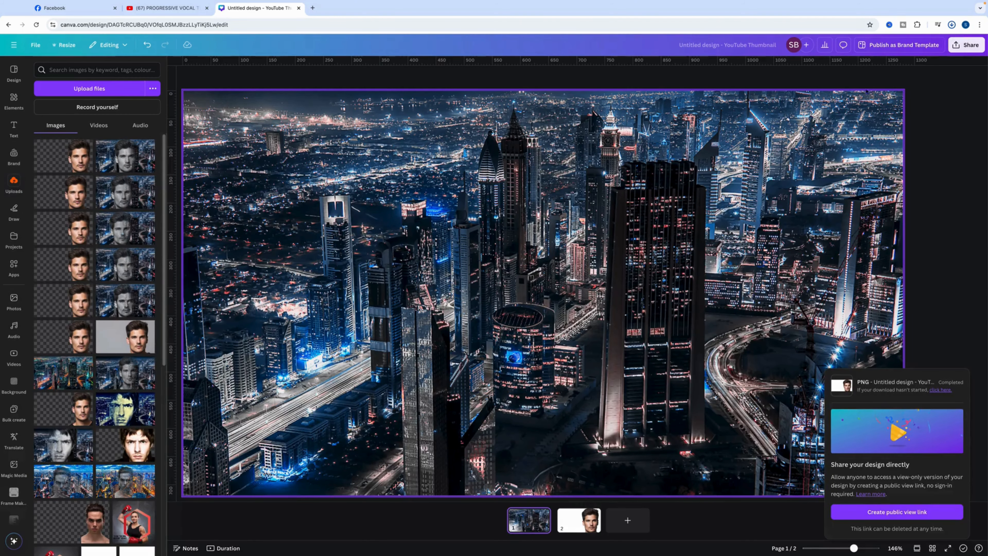
click(953, 25)
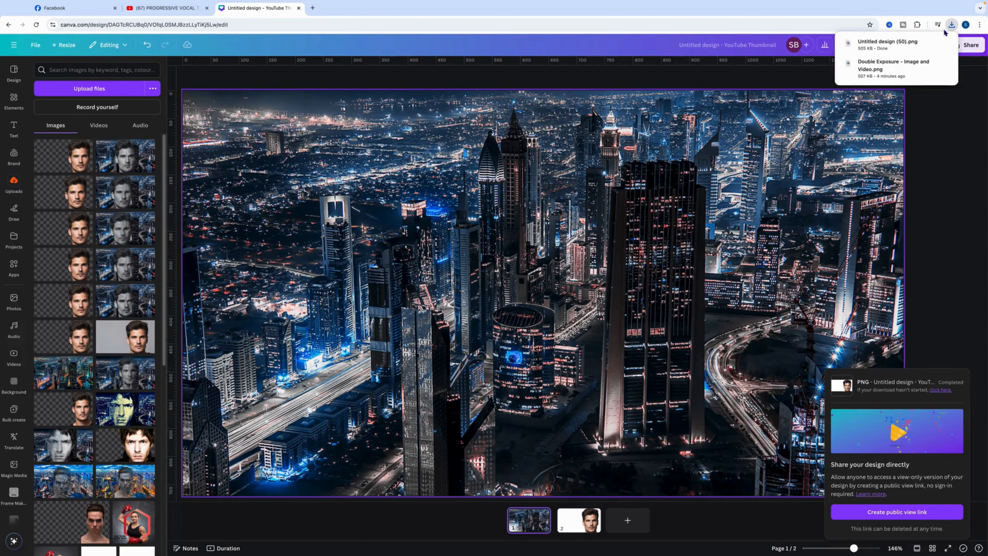
drag(907, 46, 674, 190)
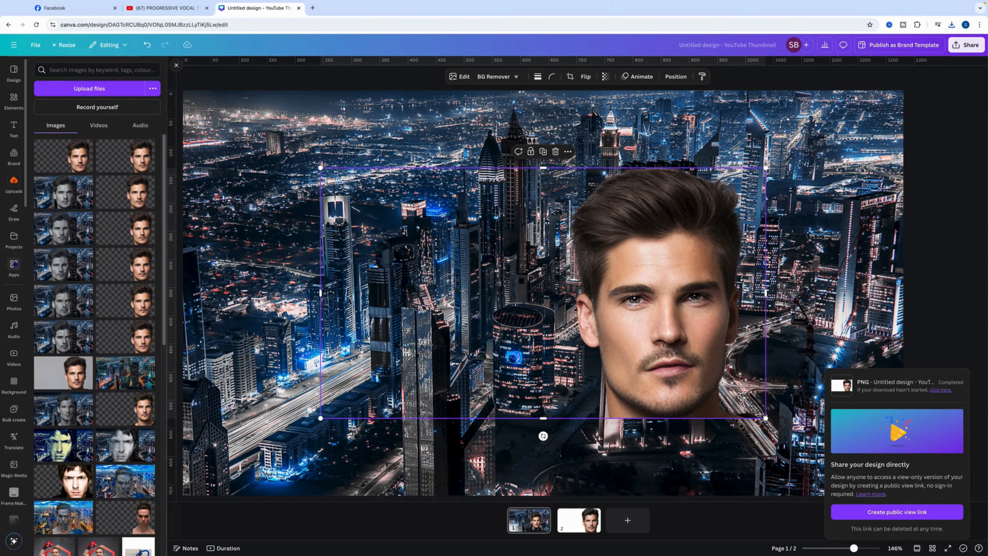
Find the Easy Reflections app and open it for the portrait cutout
click(13, 266)
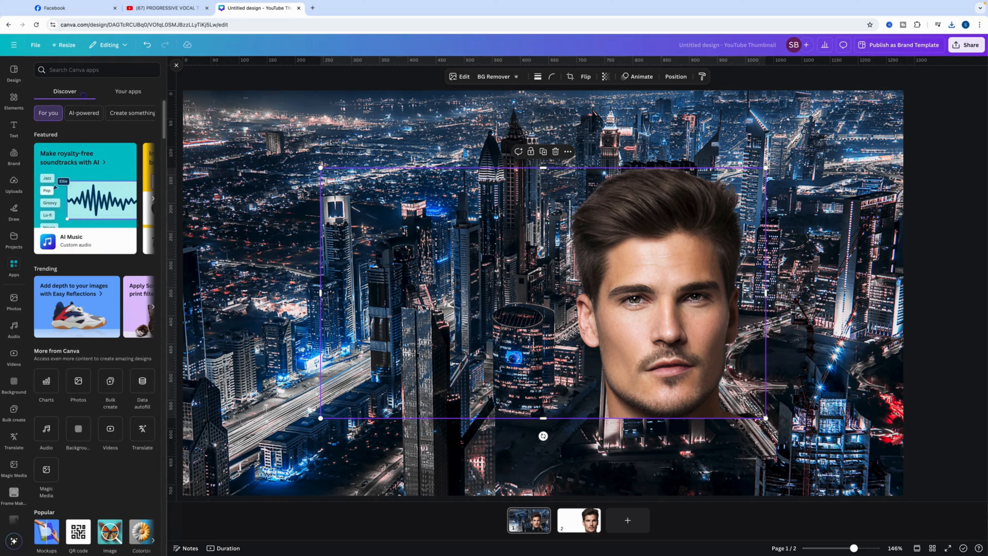
click(78, 66)
text(easy rflecti)
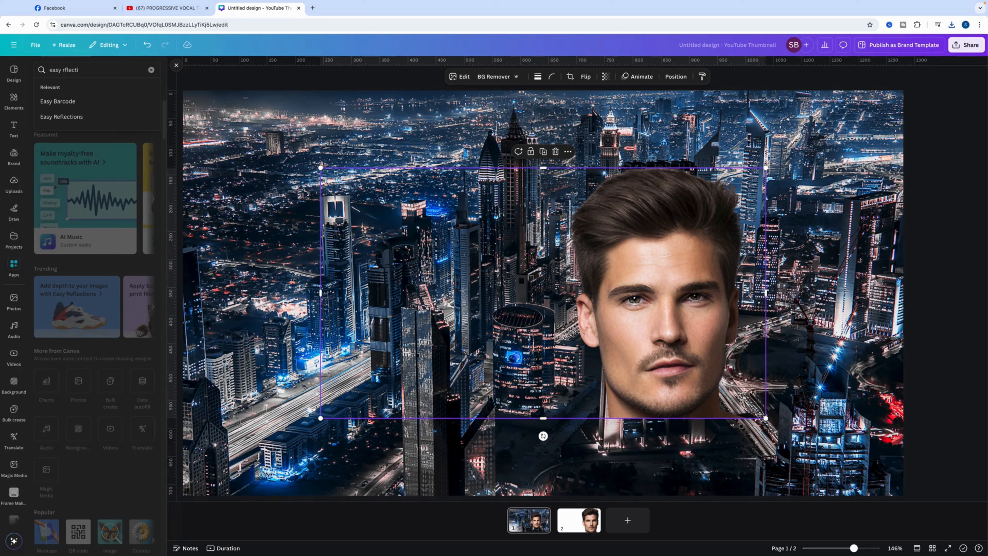
click(77, 118)
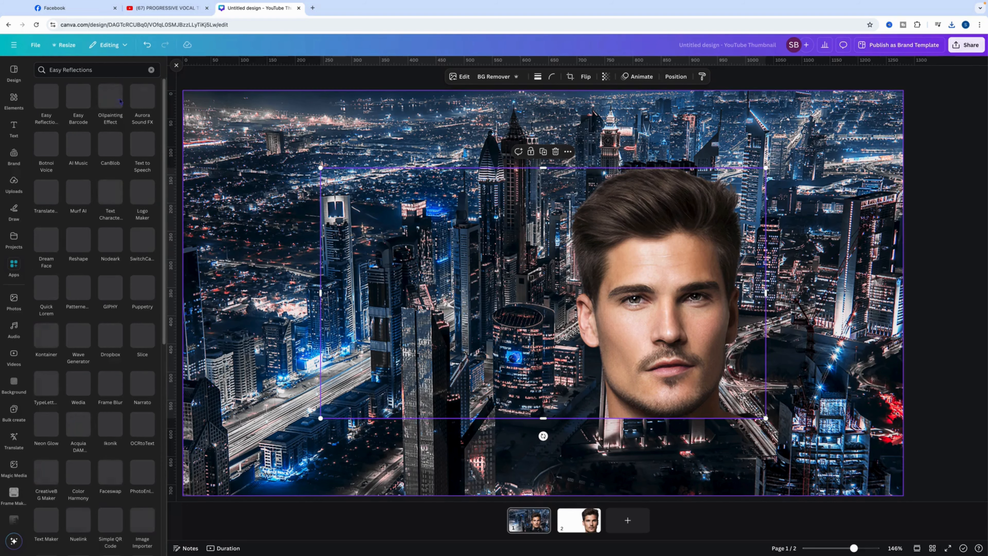
click(45, 98)
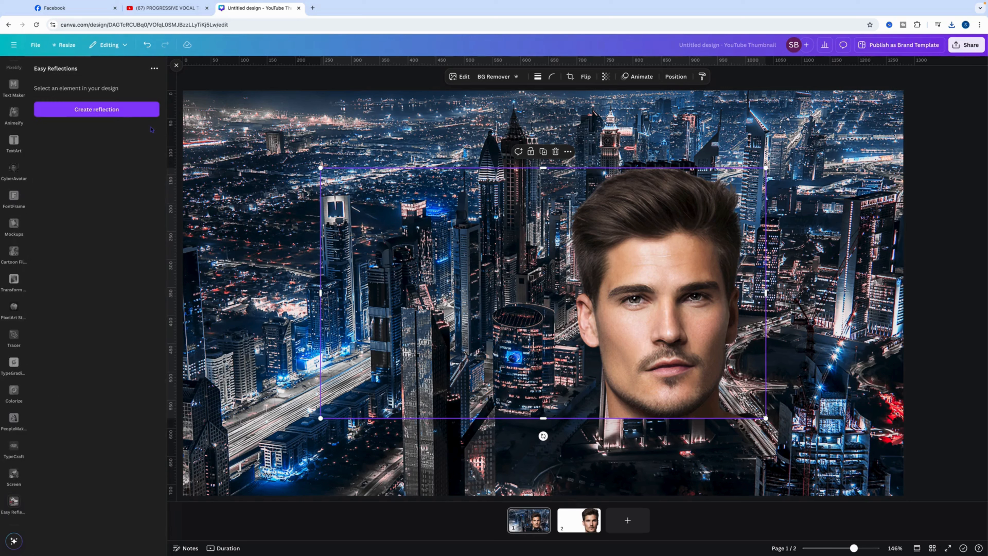
Create a Left reflection of the portrait with offset 90 and opacity 100, and add it to the design
click(114, 112)
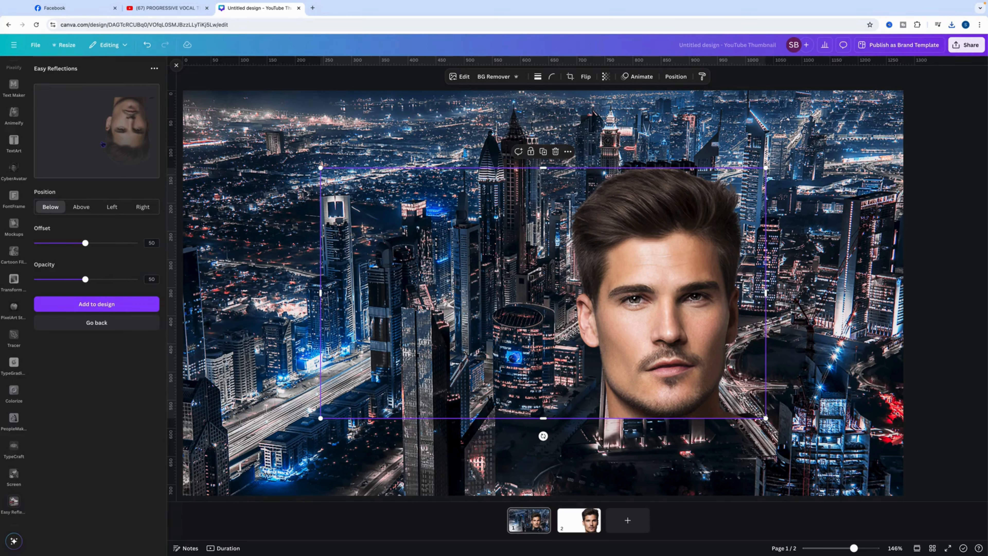
click(115, 210)
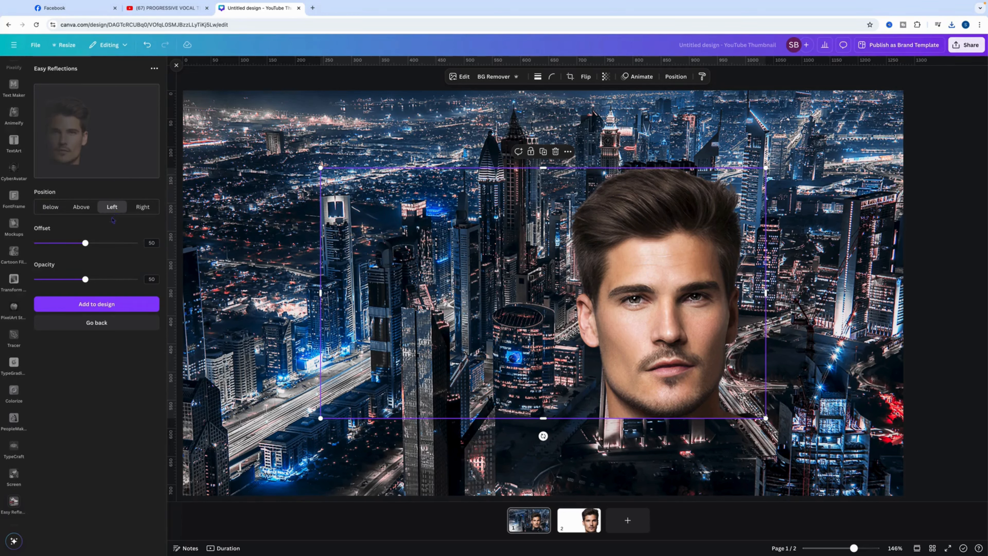
drag(89, 246, 128, 244)
drag(89, 282, 172, 281)
click(112, 303)
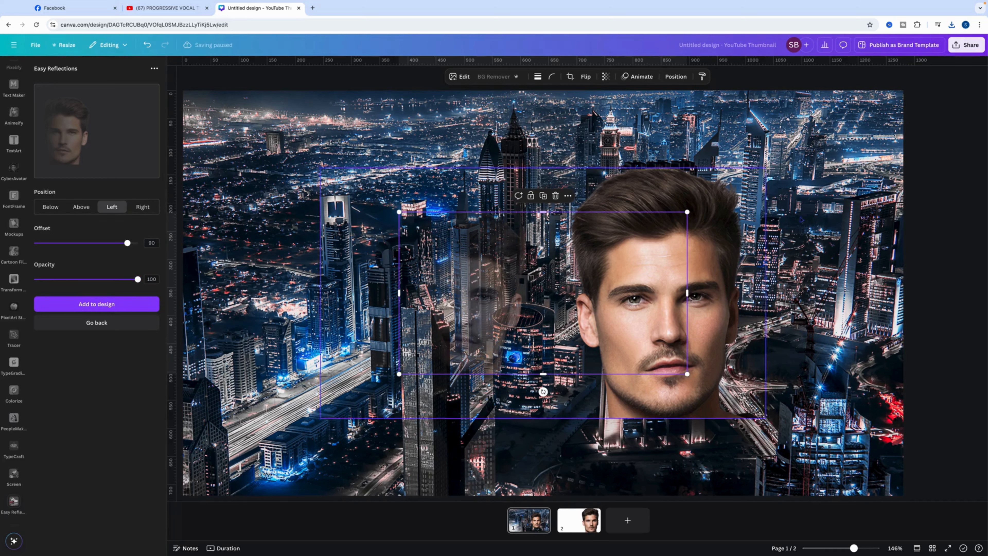
Delete the original portrait cutout from page 1 and select the faded reflection
click(716, 233)
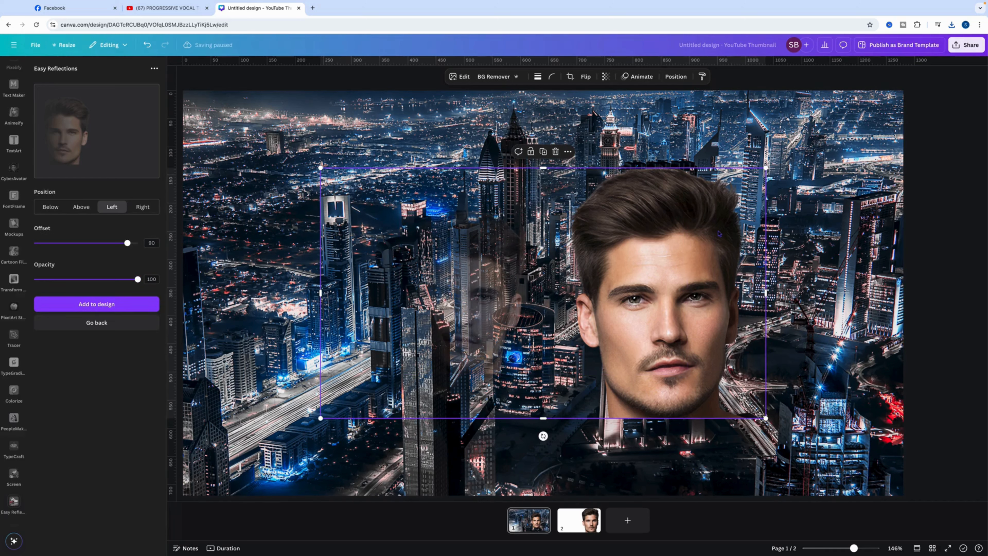
key(Delete)
click(479, 271)
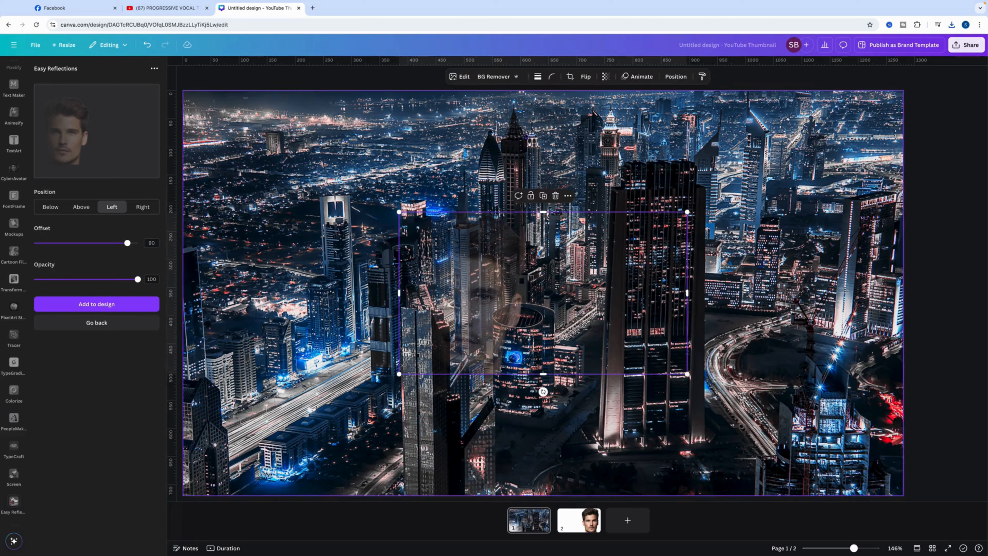
Flip the faded reflection horizontally and set its saturation to -100
click(584, 78)
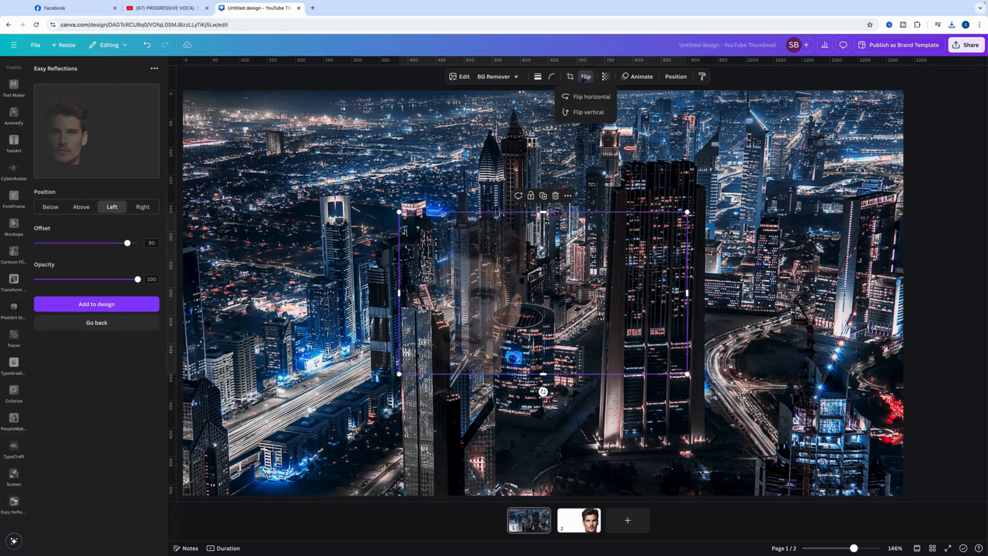
click(589, 97)
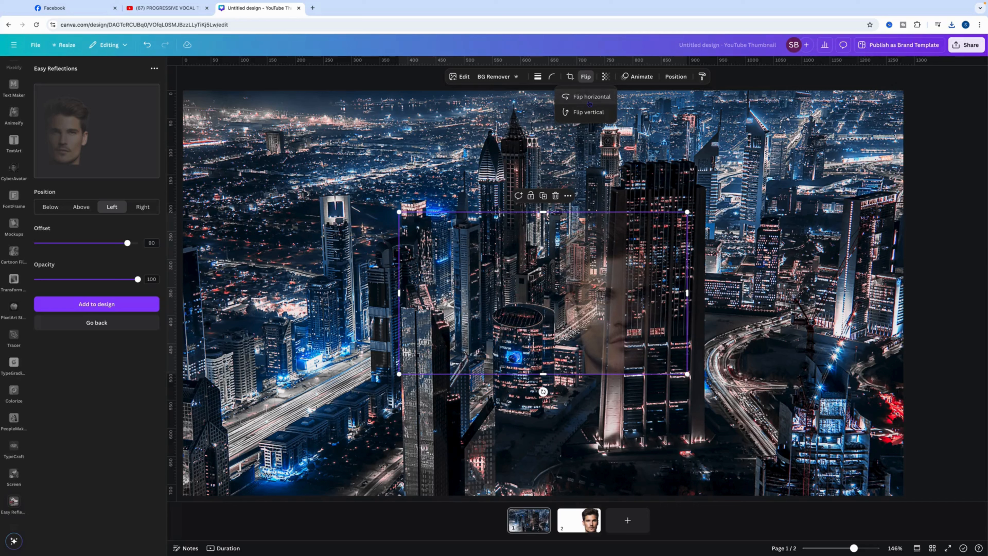
click(460, 81)
click(460, 77)
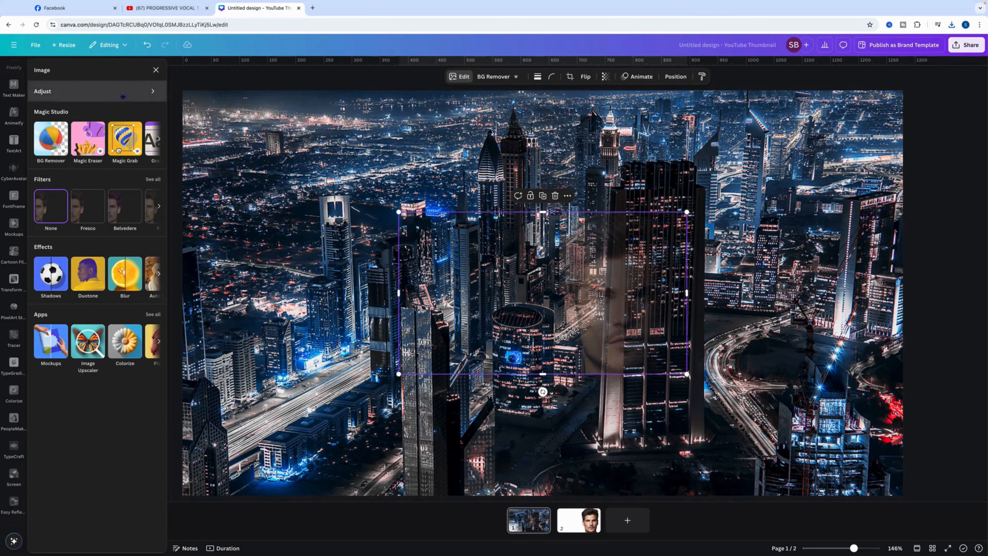
click(144, 91)
scroll(112, 352, down, 3)
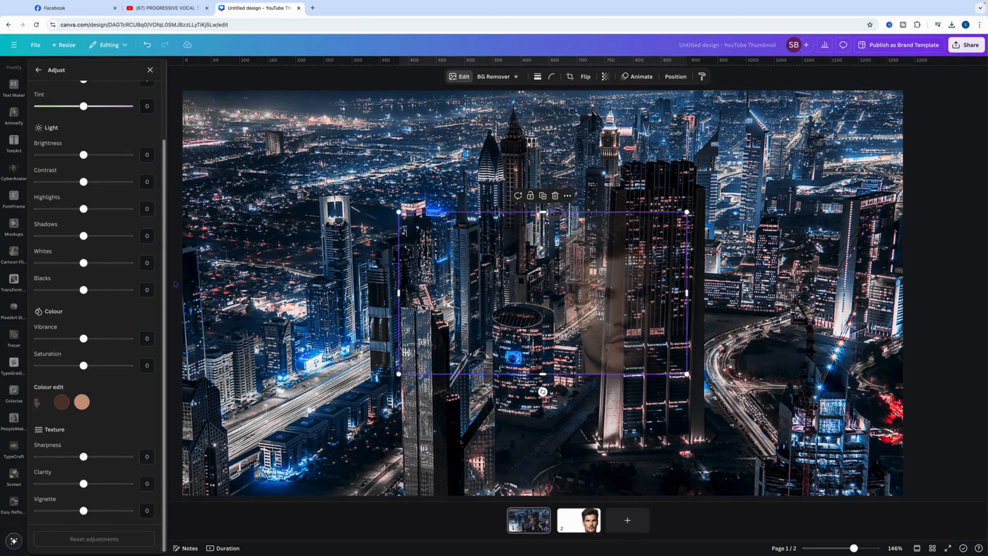
drag(85, 370, 9, 370)
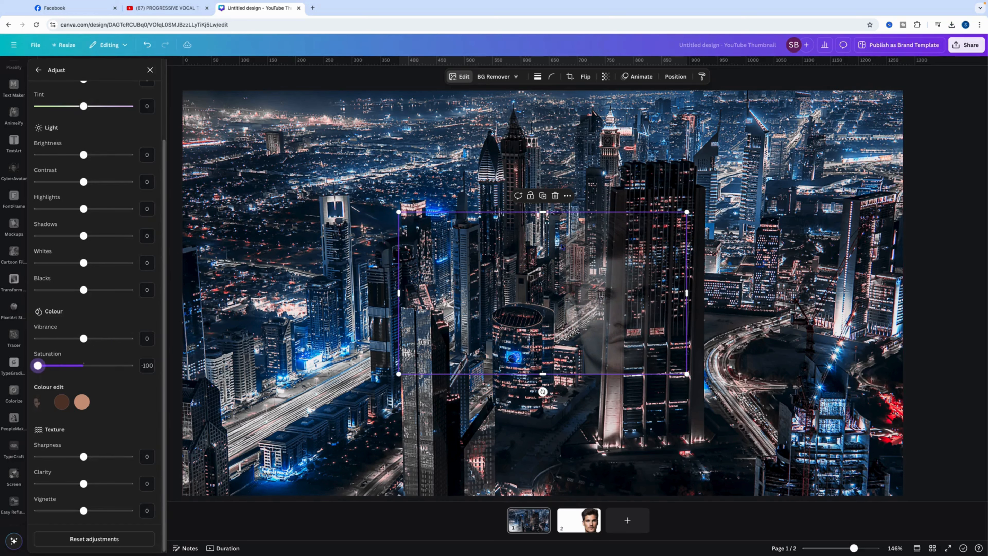
Enlarge the grayscale reflection to the full page height and position the face near the middle of the city photo
drag(606, 300, 577, 179)
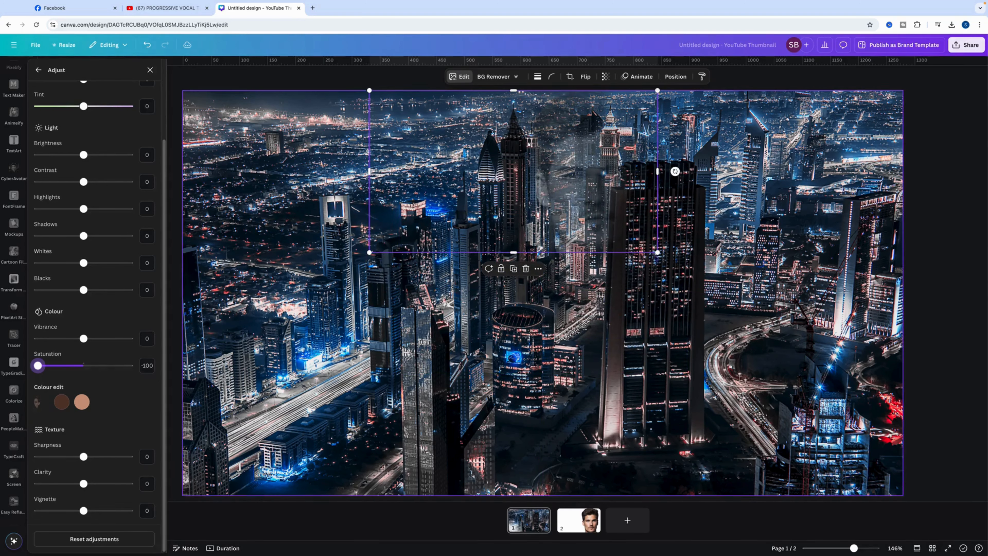
drag(657, 252, 868, 553)
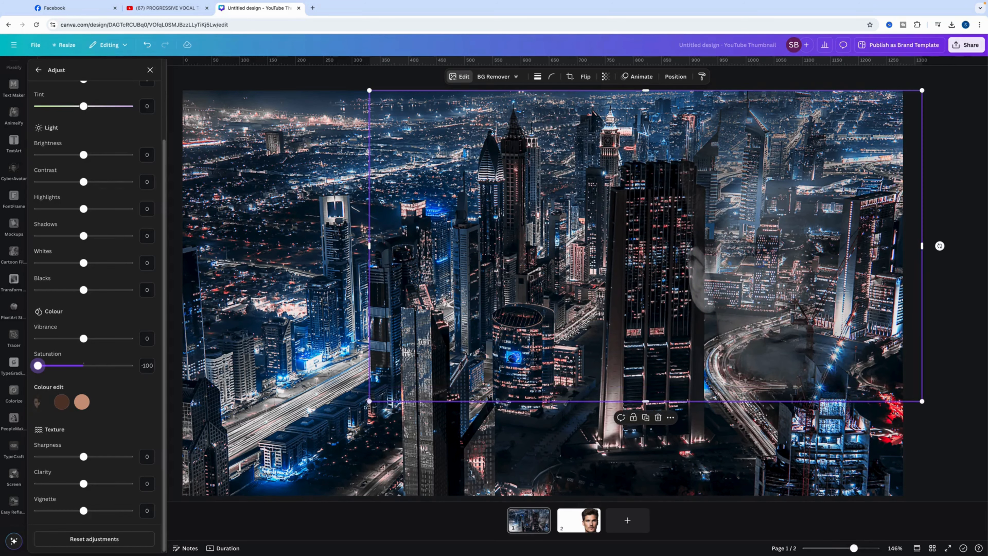
drag(370, 402, 178, 456)
drag(740, 311, 493, 308)
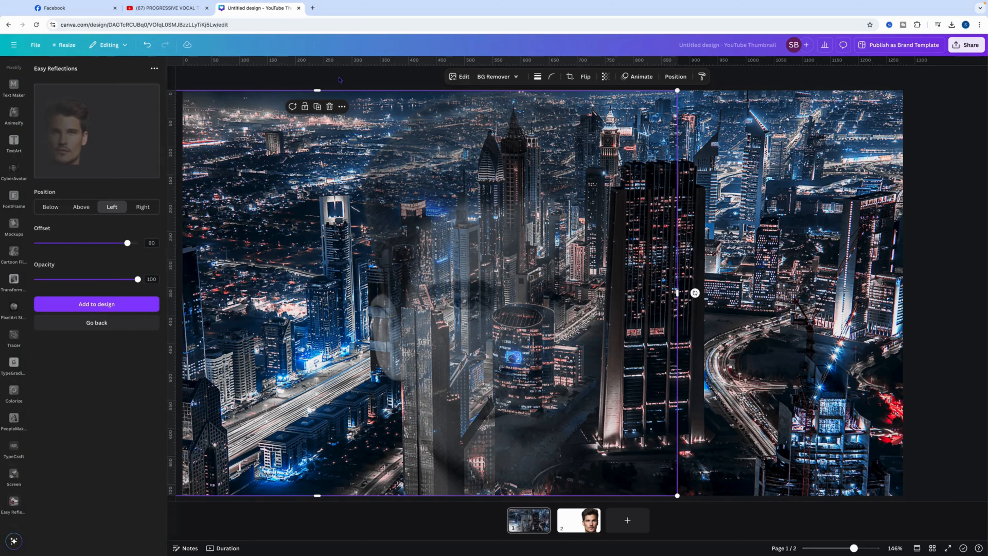
drag(174, 150, 704, 170)
drag(514, 155, 537, 152)
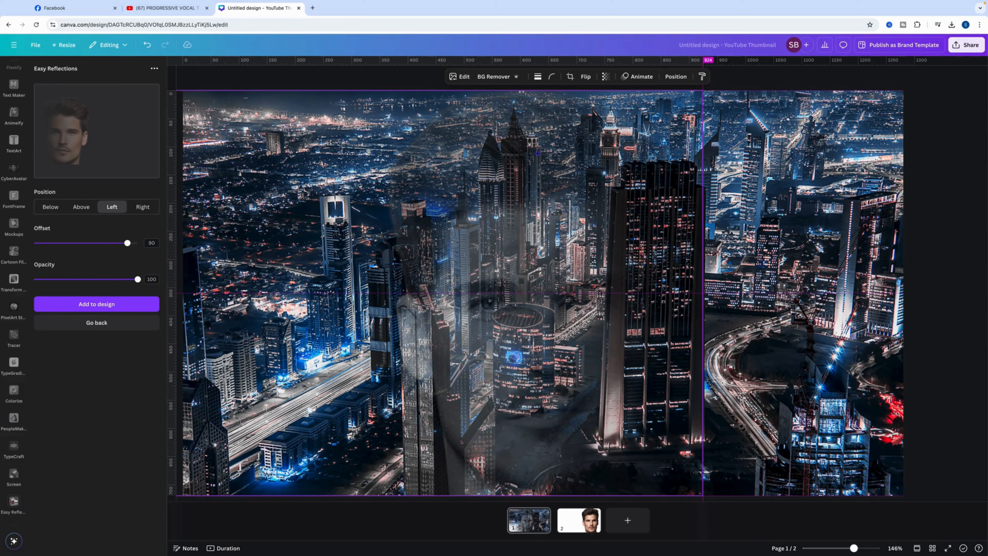
drag(538, 153, 538, 153)
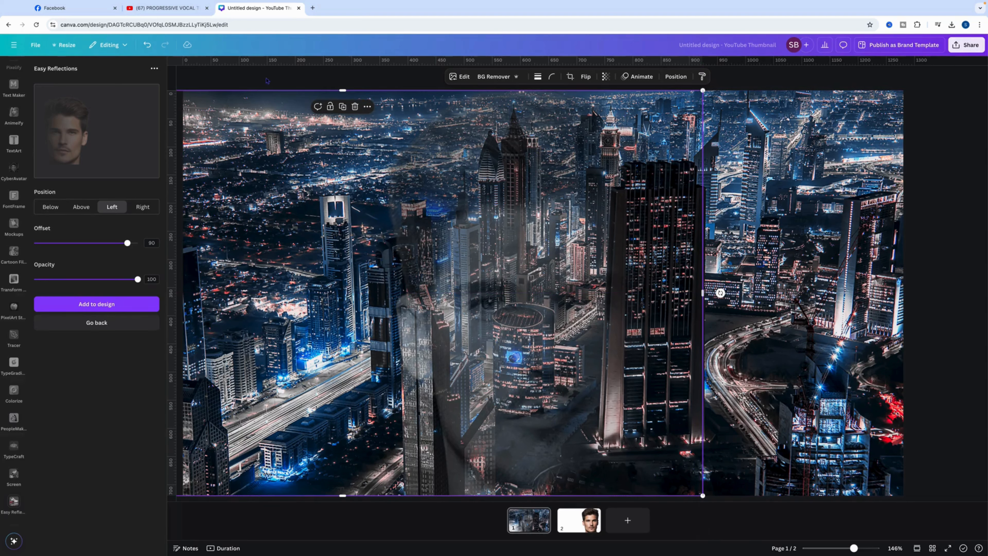
Duplicate the faded portrait repeatedly and align each copy exactly over the original to strengthen the face
click(342, 107)
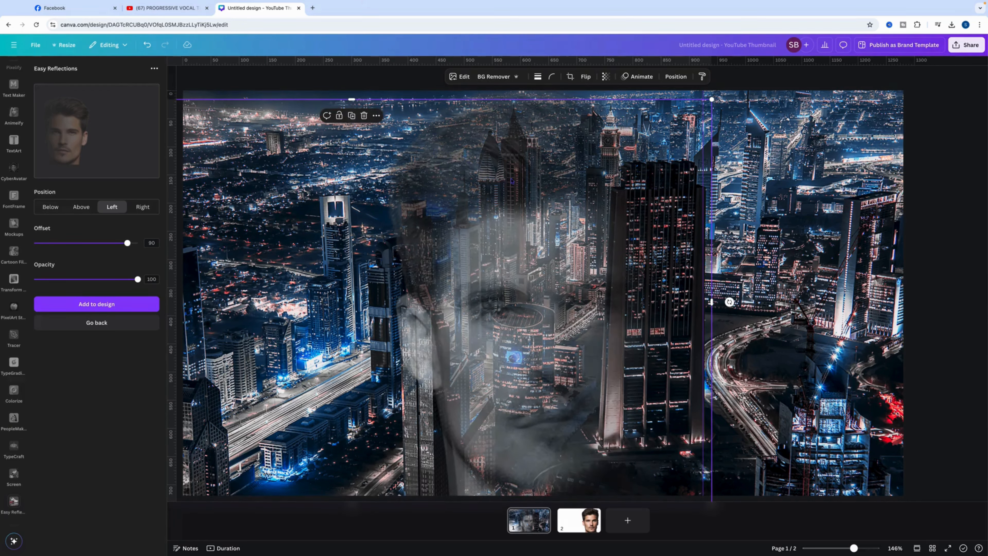
drag(505, 184, 528, 184)
click(343, 106)
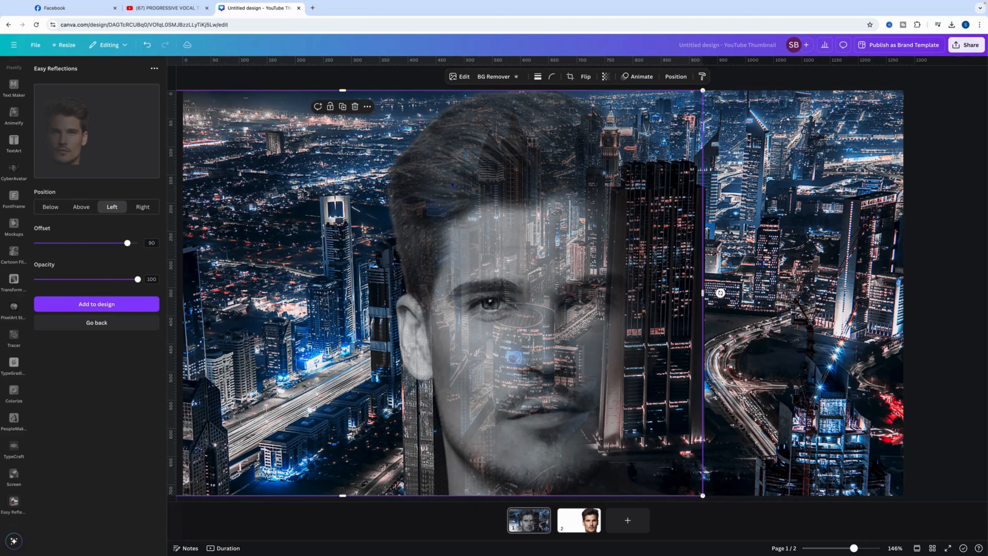
click(342, 107)
drag(523, 177, 509, 164)
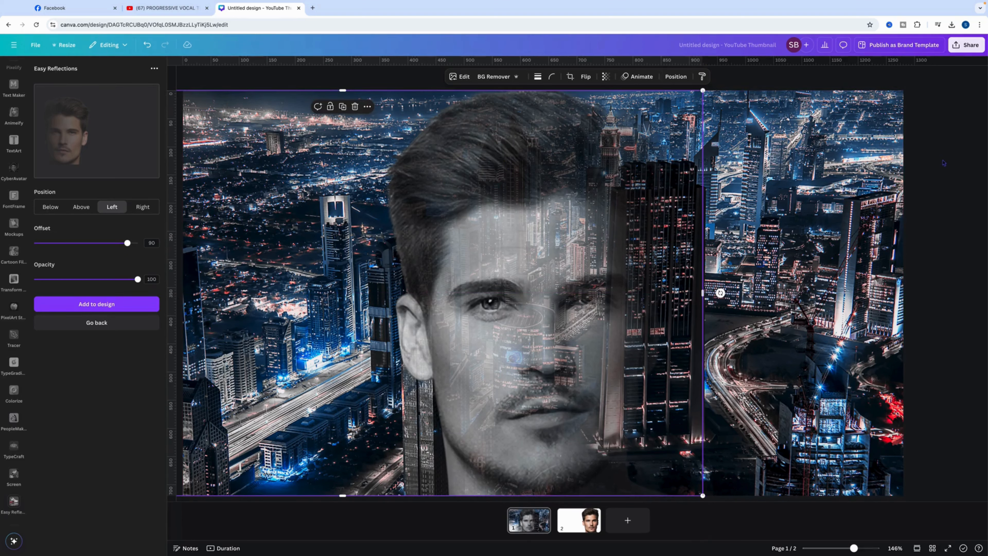
Download only page 1 of the design as a PNG
click(951, 135)
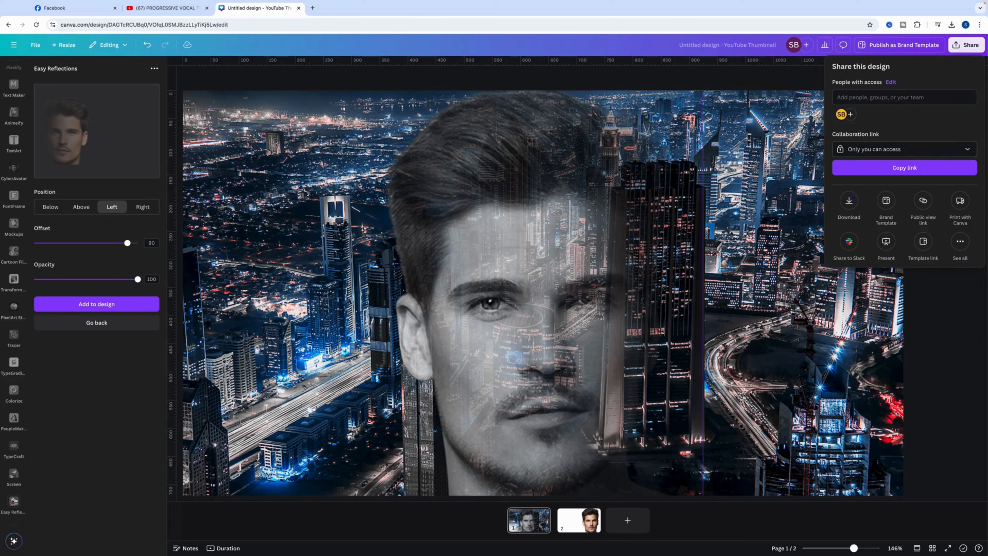
click(849, 201)
click(860, 207)
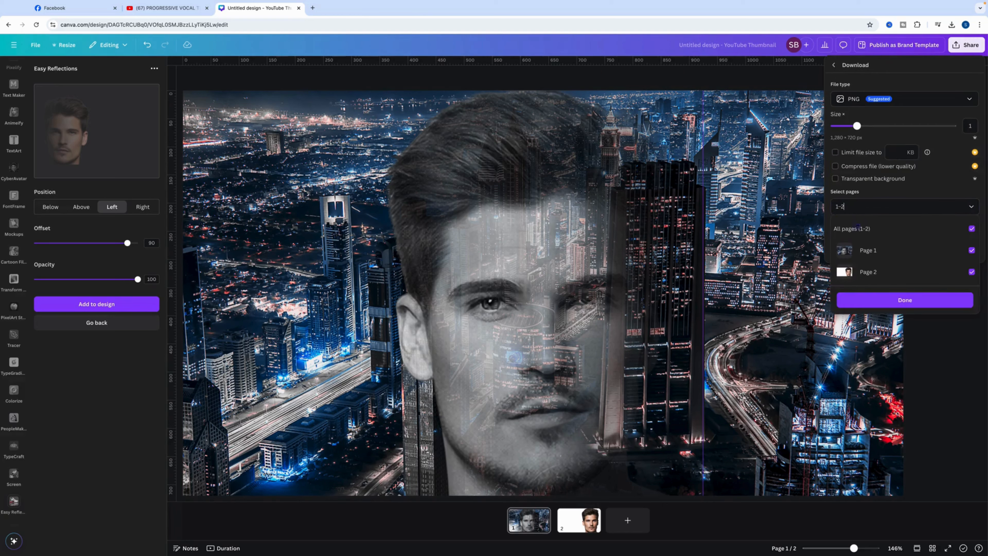
click(852, 228)
click(905, 301)
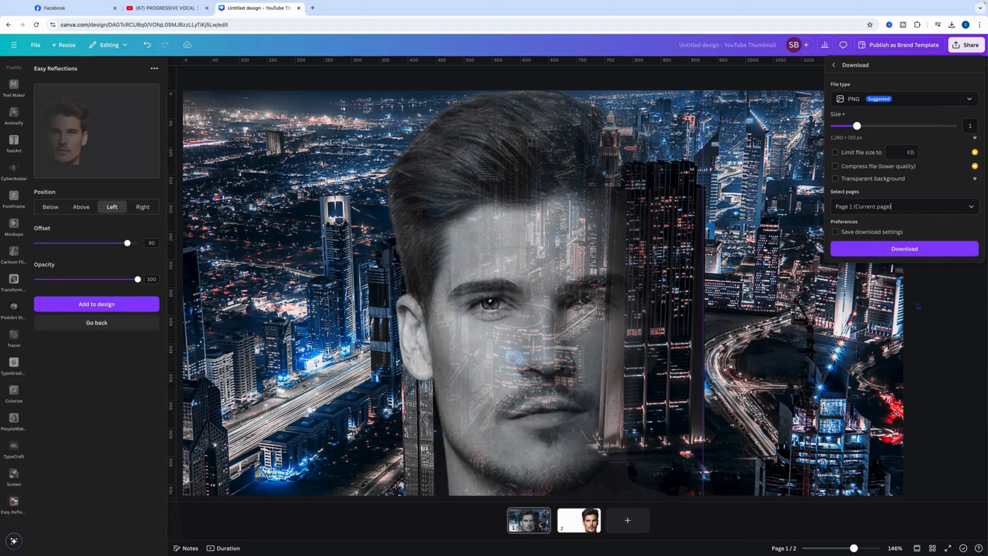
click(910, 250)
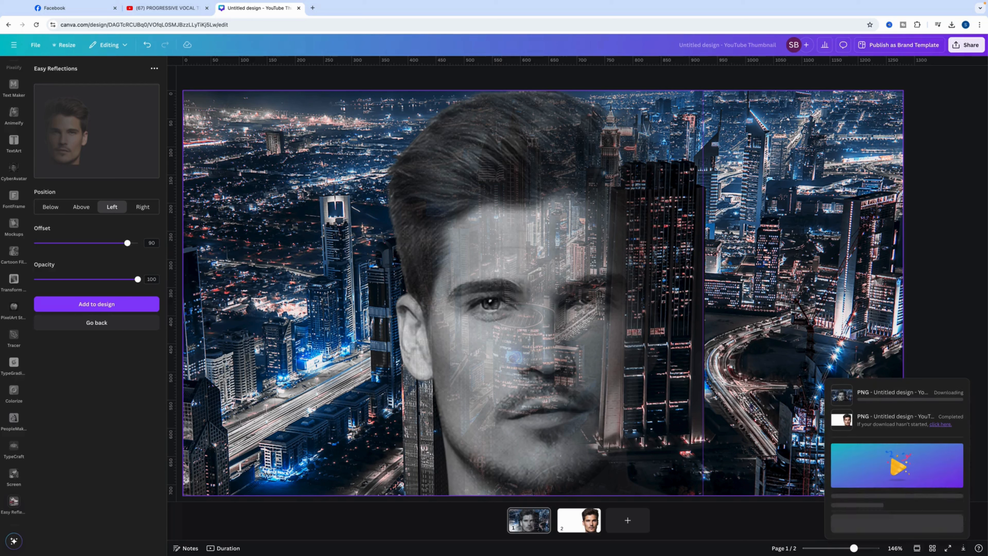
Delete the portrait from page 2 and insert the downloaded composite image in its place
click(579, 520)
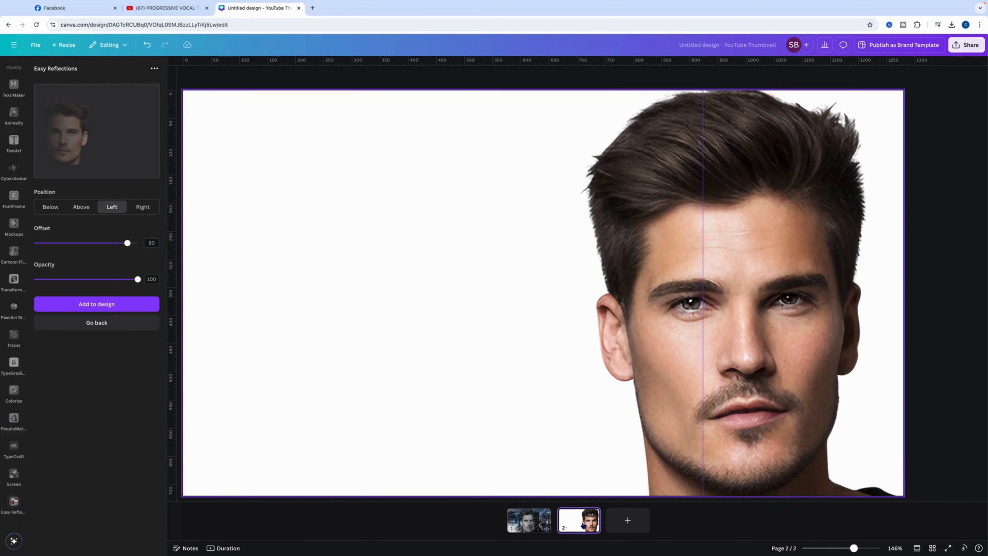
click(749, 382)
key(Delete)
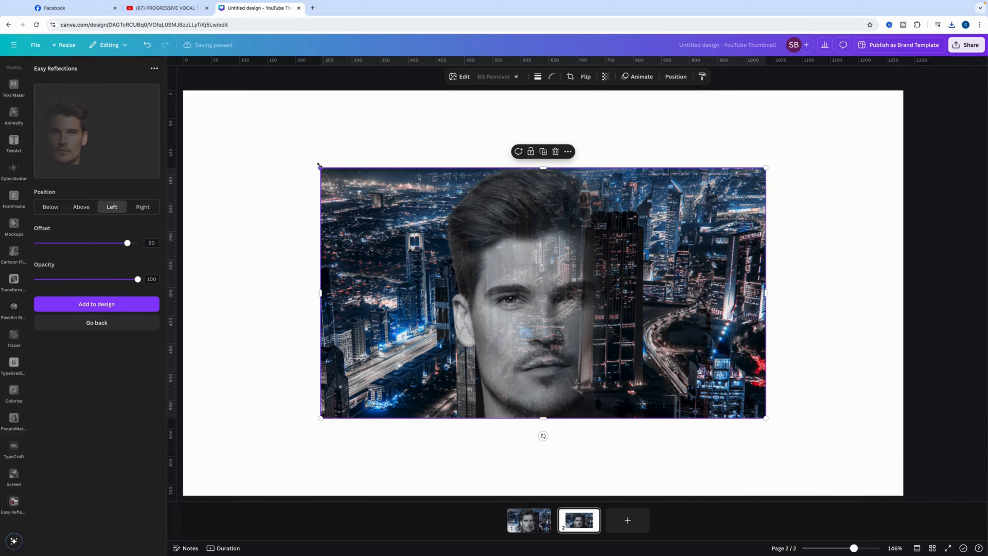
Enlarge the composite image on page 2 until it covers the whole page
drag(319, 165, 171, 109)
click(262, 131)
click(263, 137)
drag(766, 419, 897, 509)
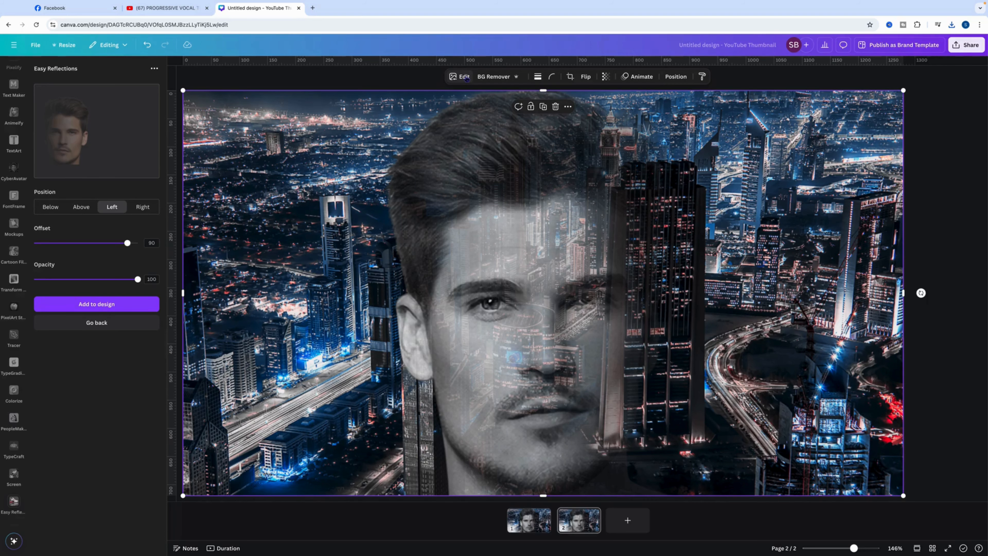
Set the composite image's clarity to 55 and remove its background
click(466, 78)
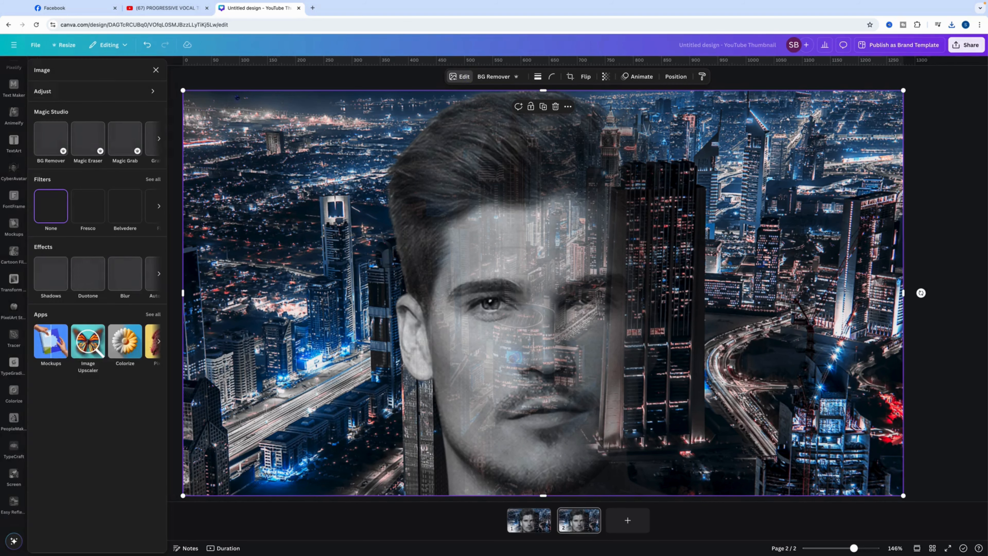
click(113, 91)
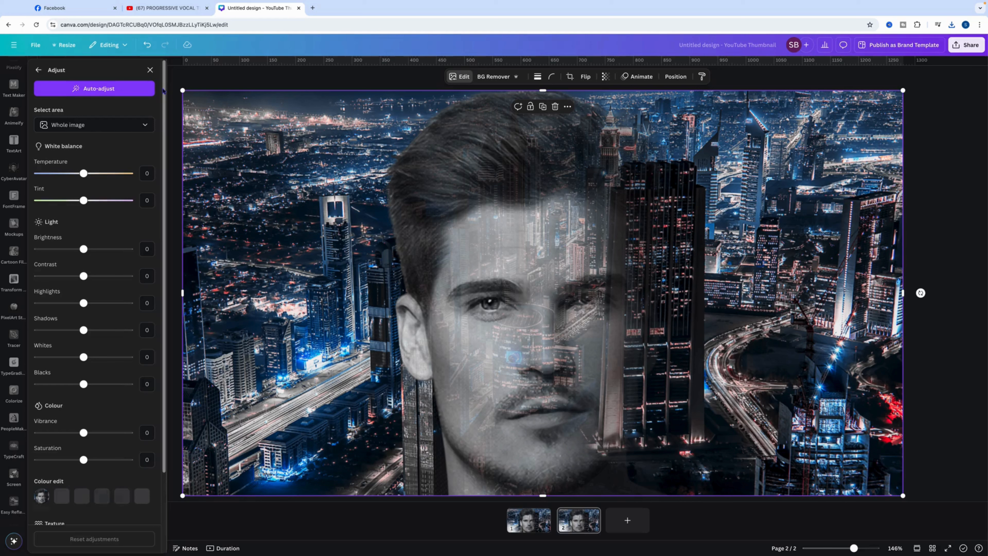
scroll(159, 299, down, 3)
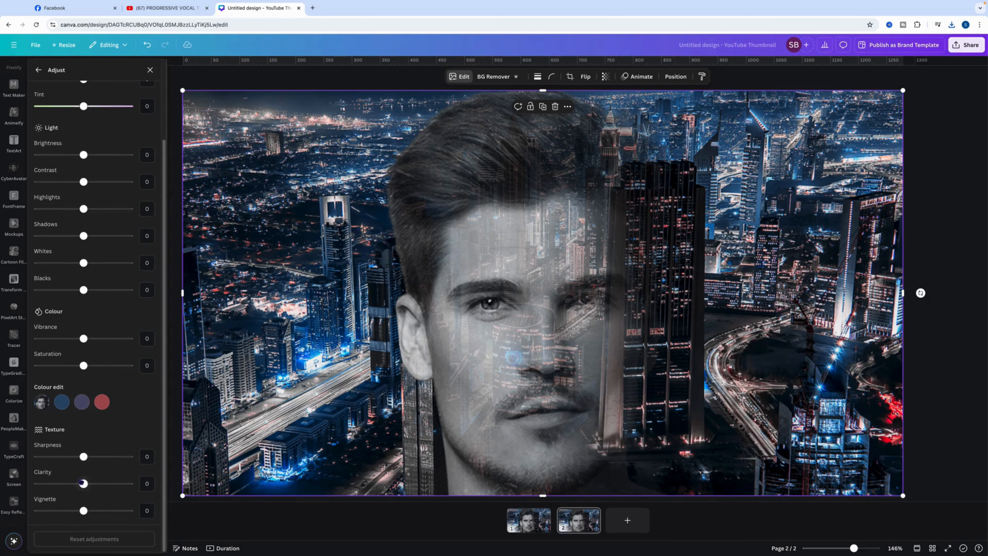
drag(84, 484, 109, 485)
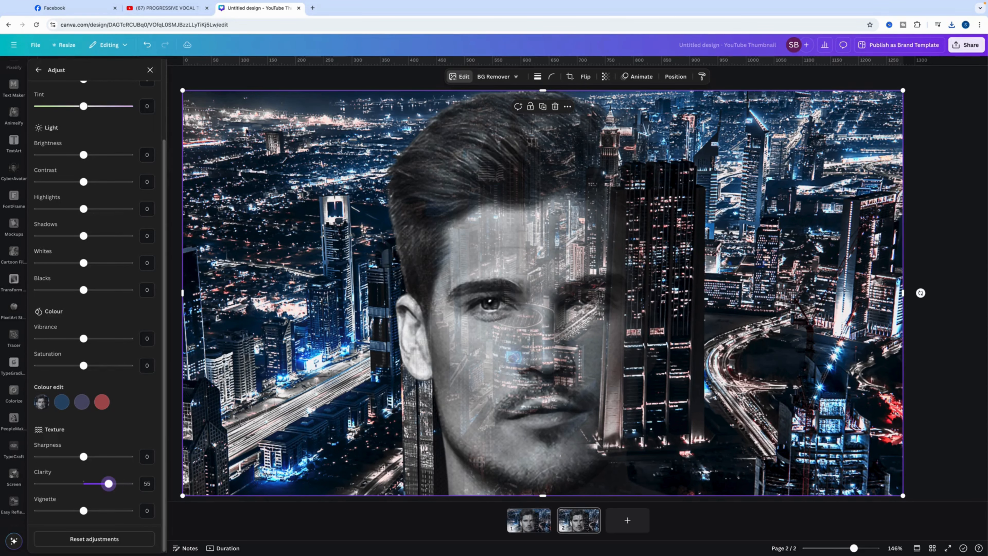
click(500, 77)
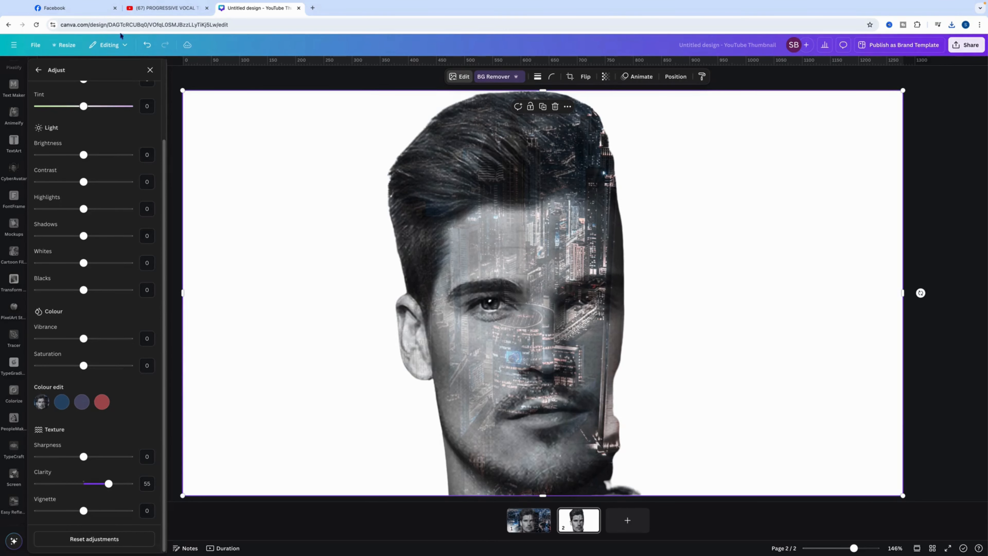
click(150, 70)
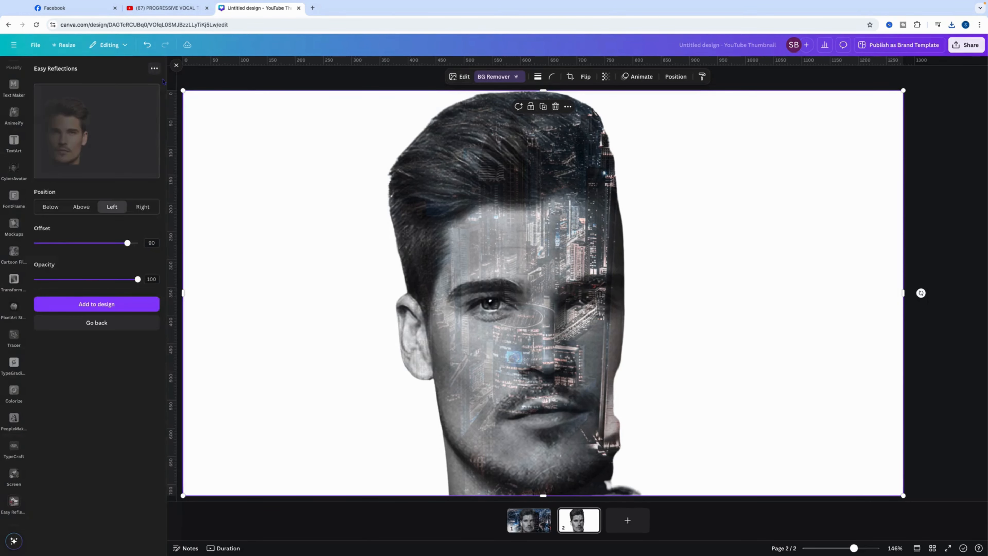
Restore the erased city area to the right of the face using the Restore brush at size 99
click(502, 77)
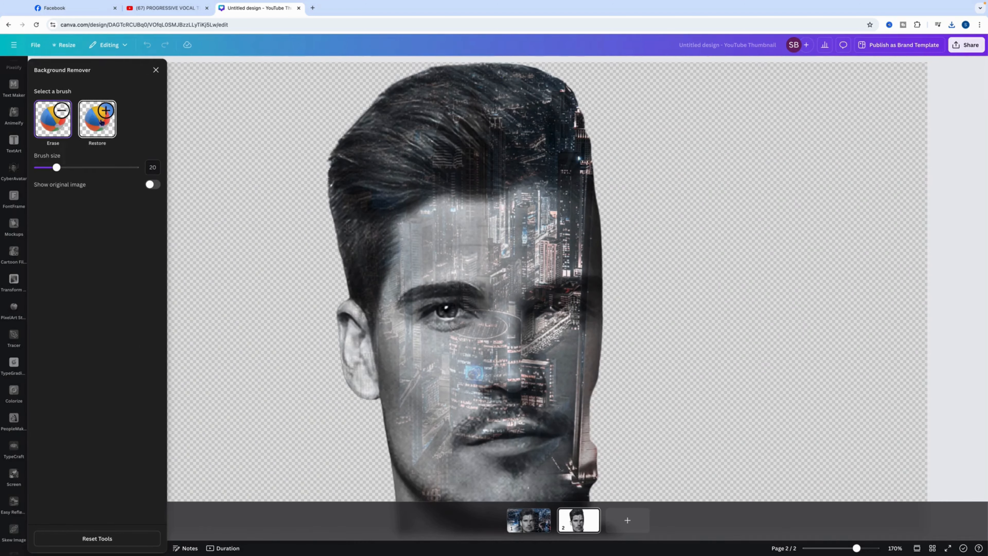
click(101, 121)
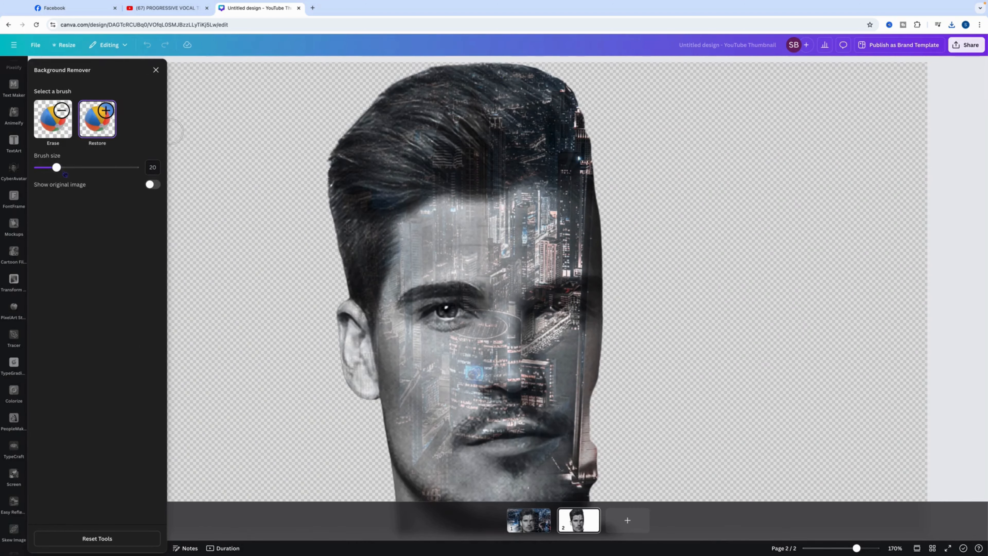
drag(58, 168, 180, 165)
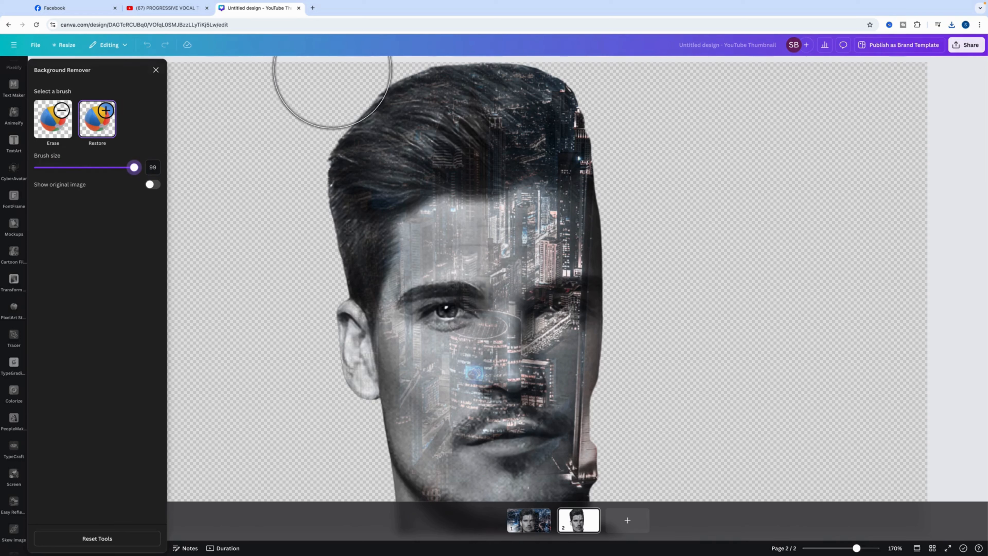
mouse_move(543, 85)
mouse_down()
mouse_move(570, 96)
mouse_move(926, 89)
mouse_move(907, 133)
mouse_move(609, 156)
mouse_move(930, 186)
mouse_move(606, 221)
mouse_move(576, 335)
mouse_move(639, 456)
mouse_move(891, 370)
mouse_move(781, 280)
mouse_move(646, 366)
mouse_move(818, 389)
mouse_move(932, 537)
mouse_up()
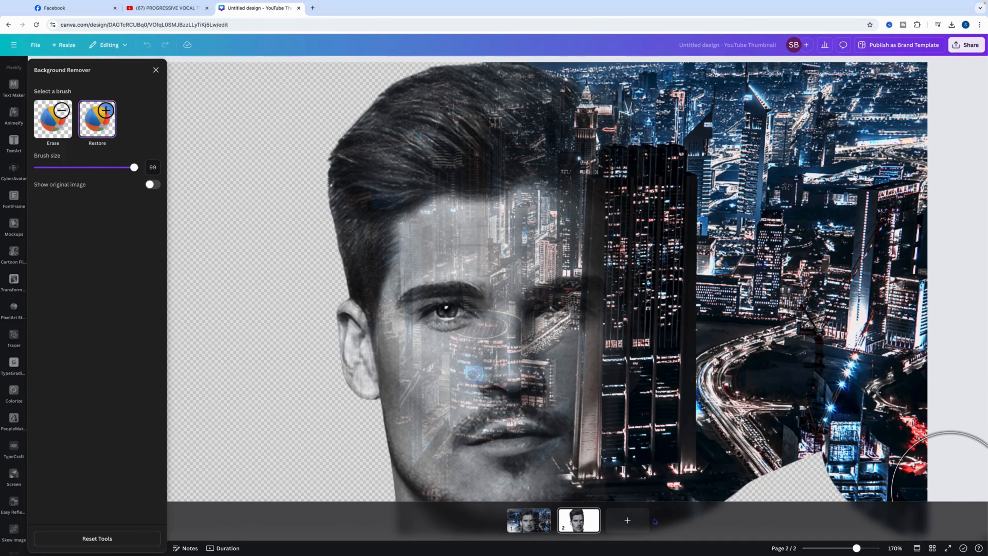
drag(858, 549, 848, 549)
mouse_move(664, 462)
mouse_down()
mouse_move(567, 440)
mouse_move(658, 420)
mouse_move(821, 424)
mouse_up()
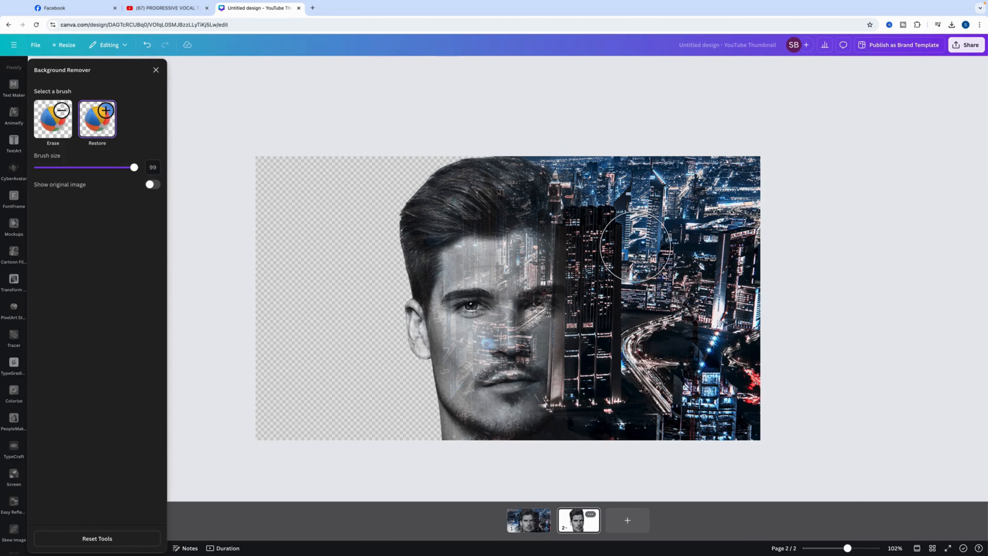
click(156, 70)
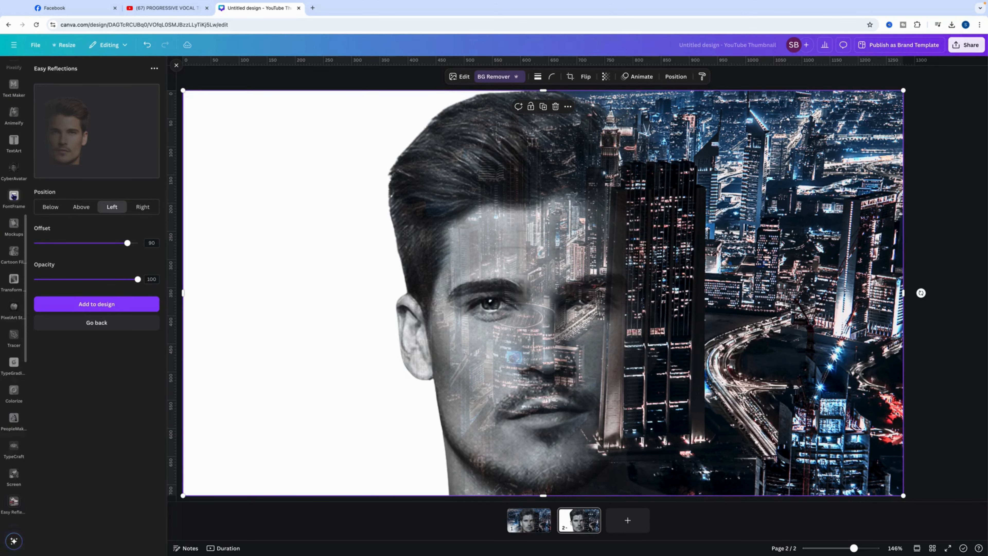
Insert a square picture frame from the elements library onto page 2
scroll(14, 197, up, 10)
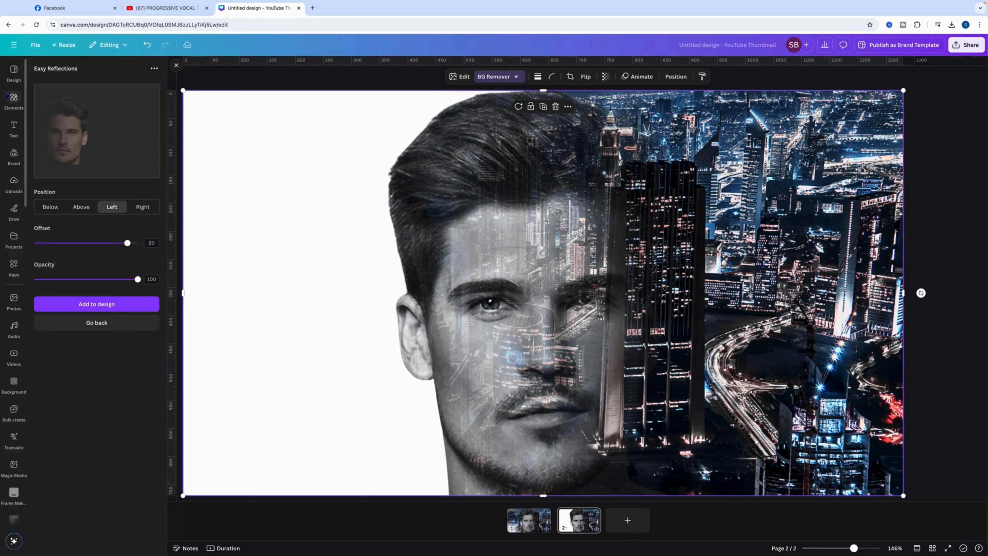
click(18, 102)
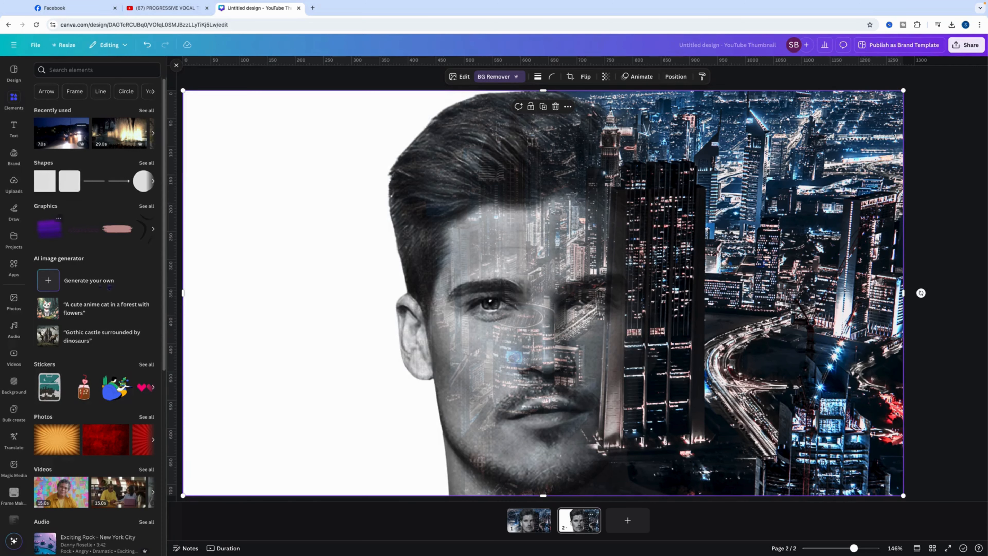
scroll(151, 330, down, 7)
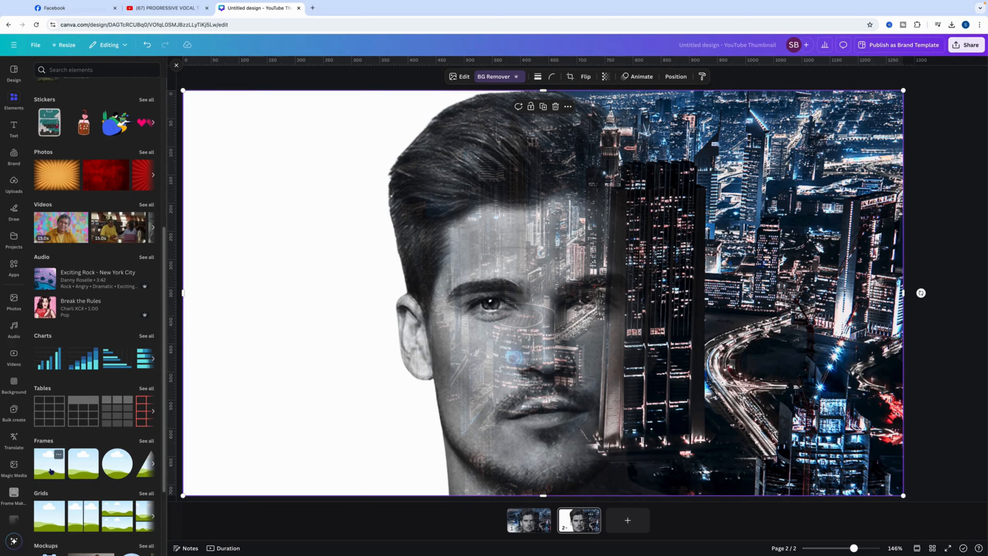
click(42, 464)
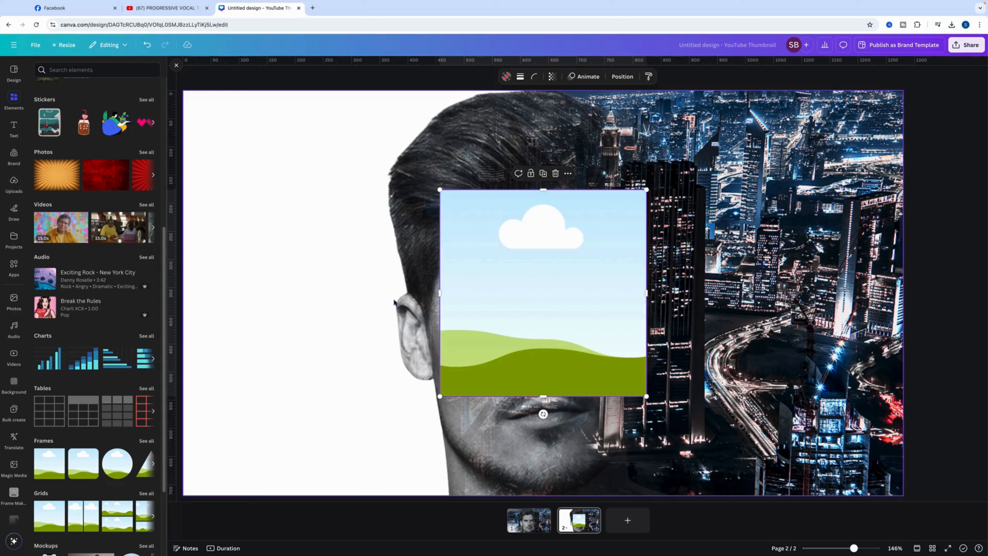
Move the frame to the page's upper-left corner and enlarge it to match the full page height
drag(501, 265, 242, 165)
drag(389, 298, 589, 493)
mouse_move(854, 549)
mouse_down()
mouse_move(843, 549)
mouse_move(852, 549)
mouse_up()
right_click(482, 217)
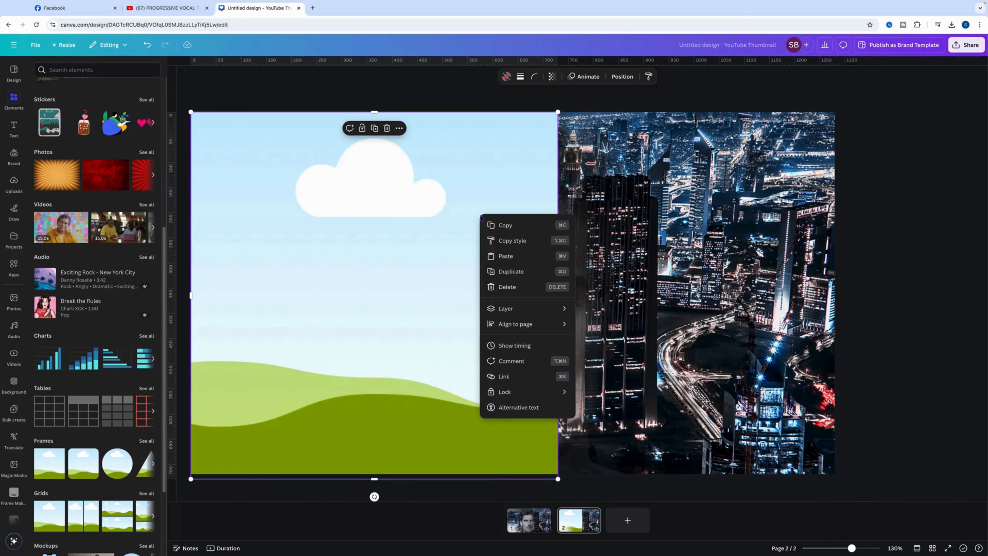
click(409, 274)
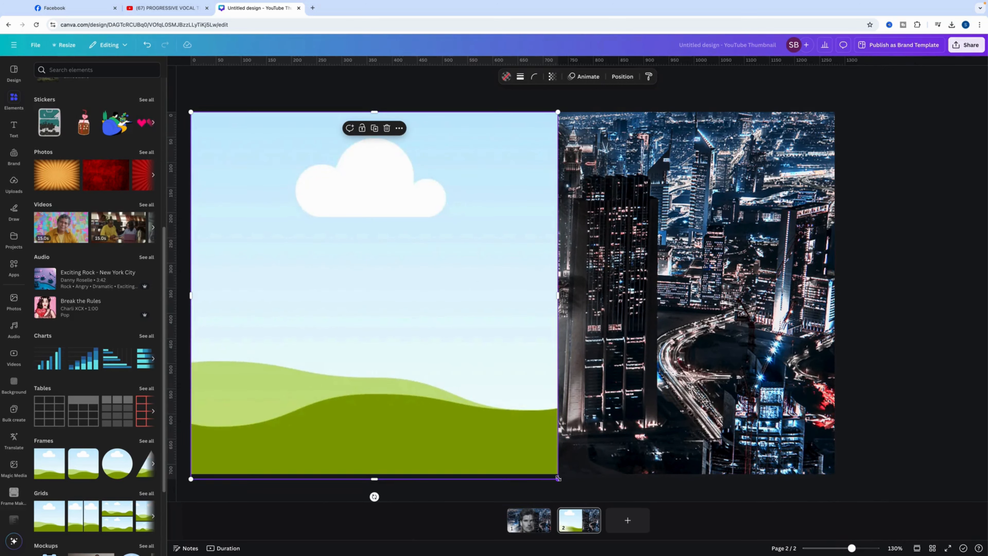
drag(558, 478, 553, 474)
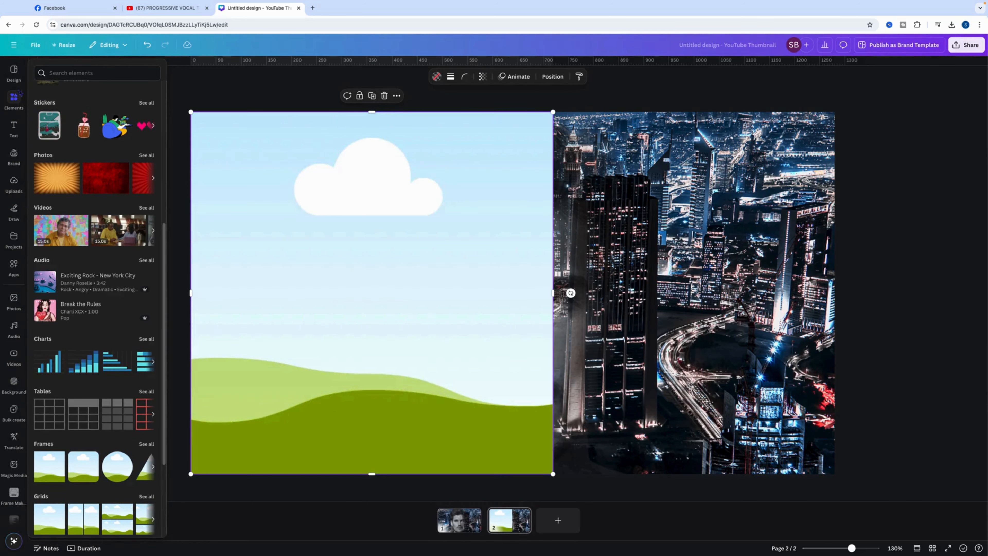
Insert the recently used night motorcycle video on page 2 and place it inside the frame
click(14, 72)
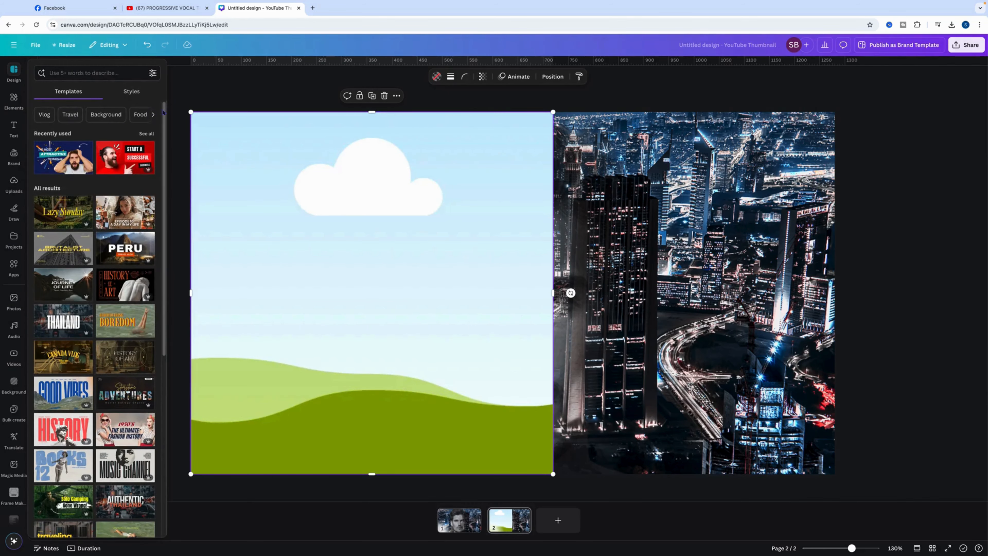
click(14, 99)
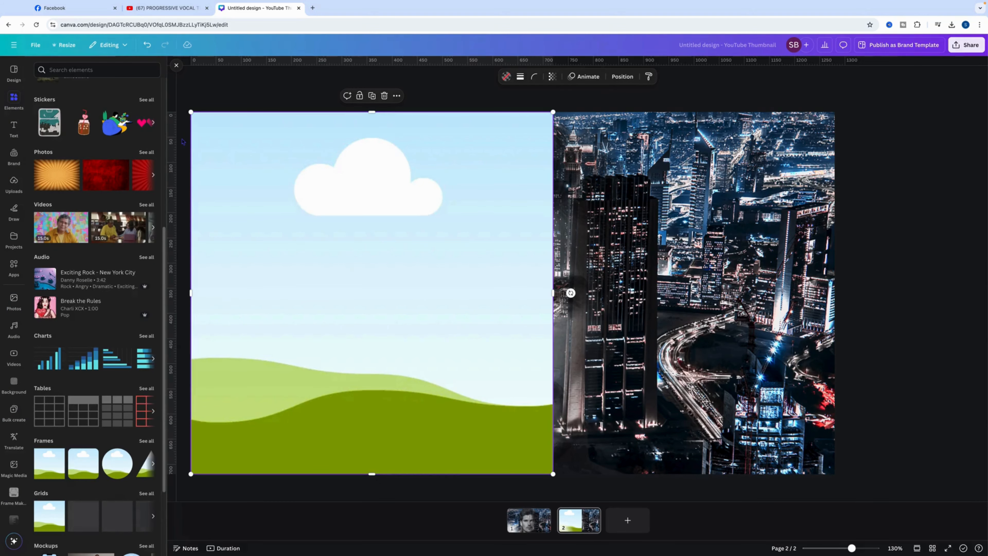
scroll(58, 114, up, 7)
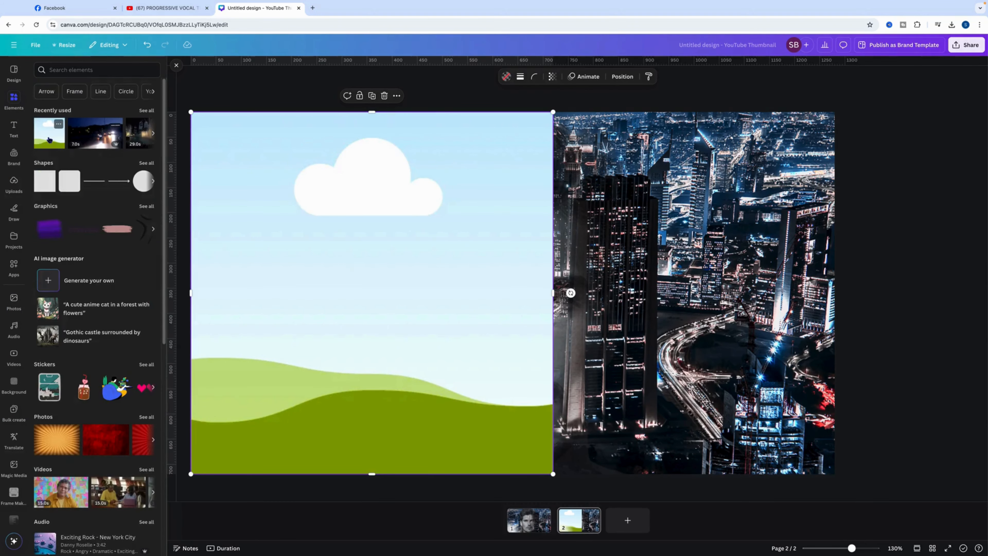
click(95, 142)
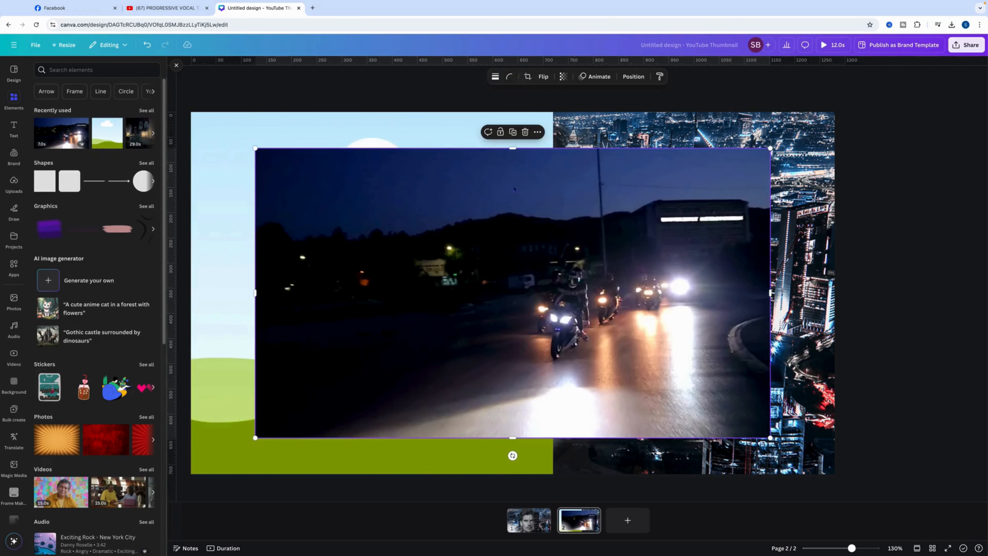
scroll(630, 266, up, 3)
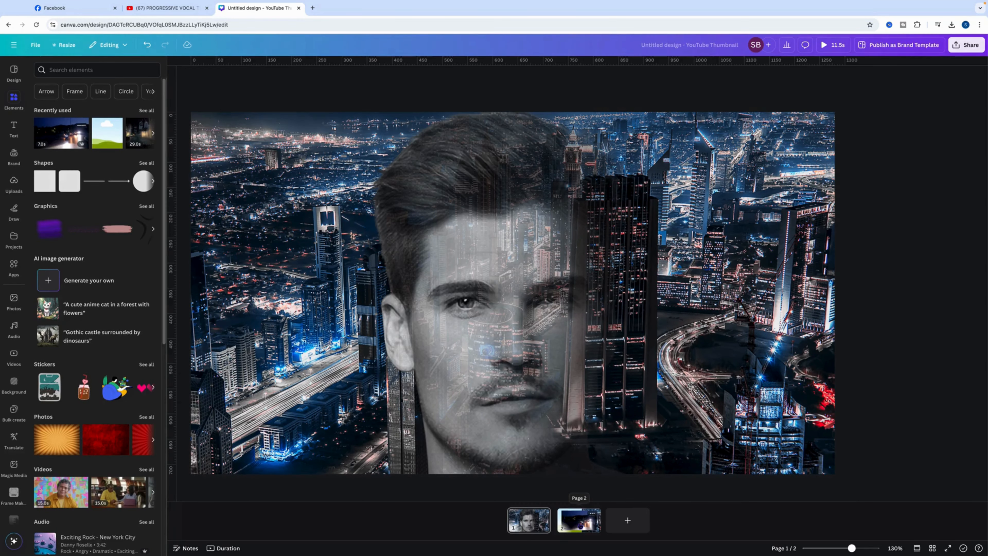
click(579, 520)
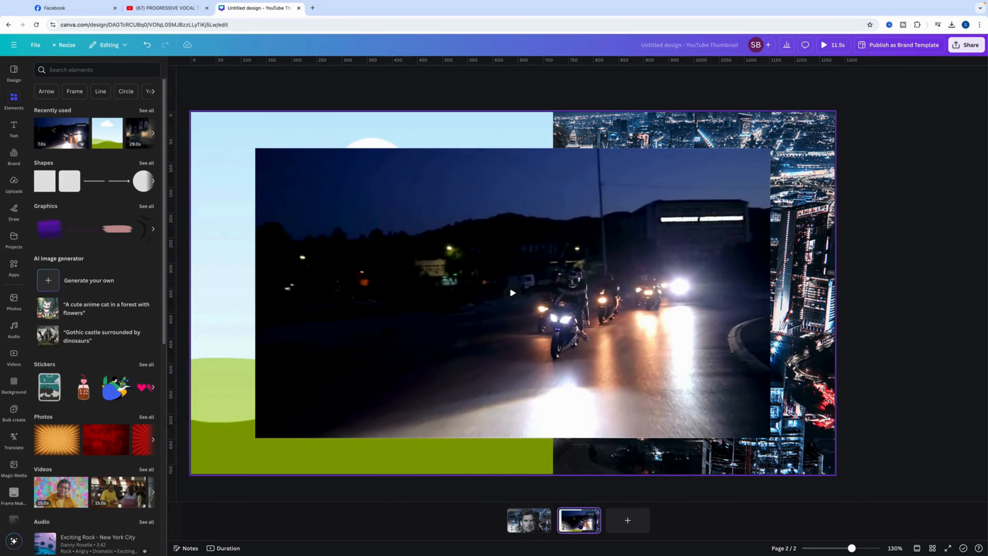
click(669, 354)
drag(670, 354, 393, 358)
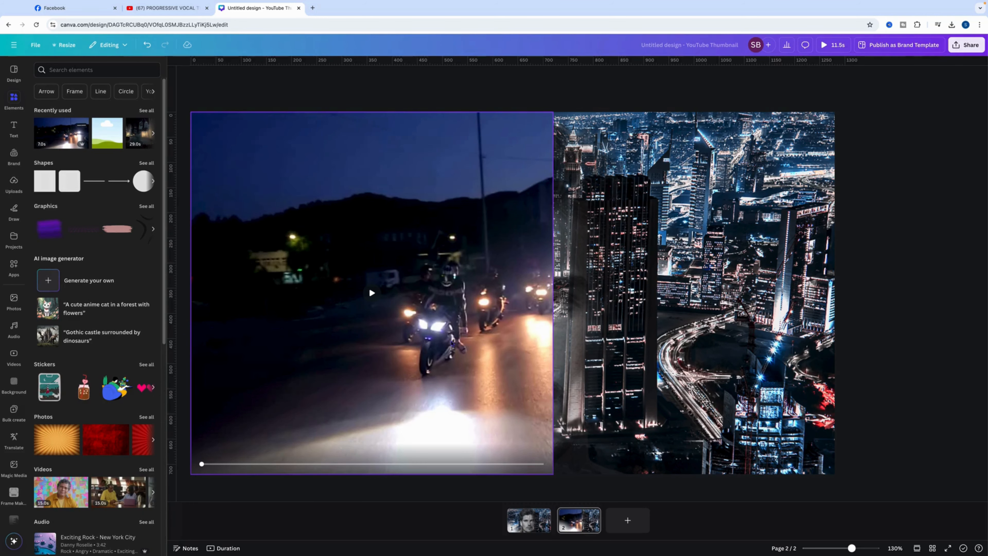
Shift the video leftward within its frame so the motorcycles sit in the frame's left half
double_click(451, 344)
drag(601, 348, 466, 346)
click(638, 355)
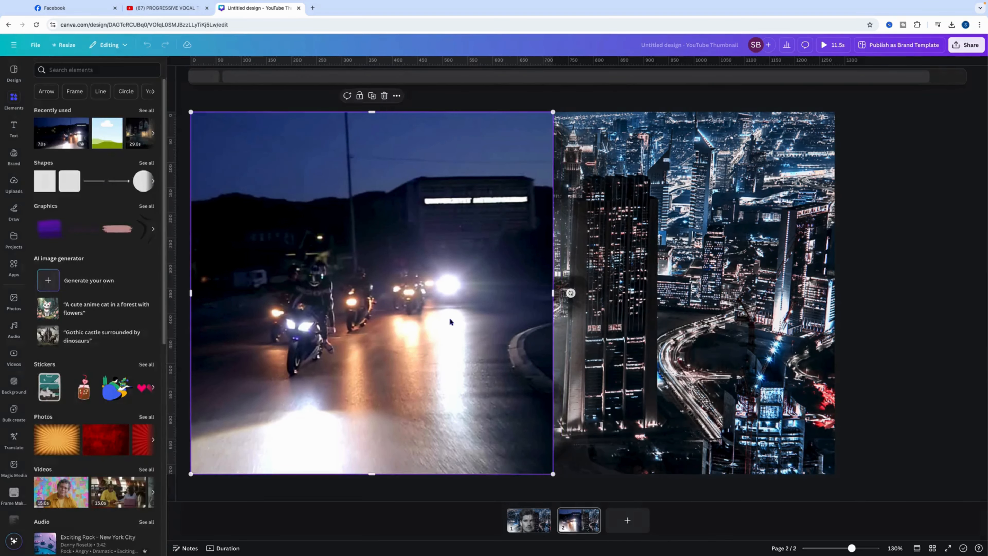
right_click(439, 313)
click(653, 348)
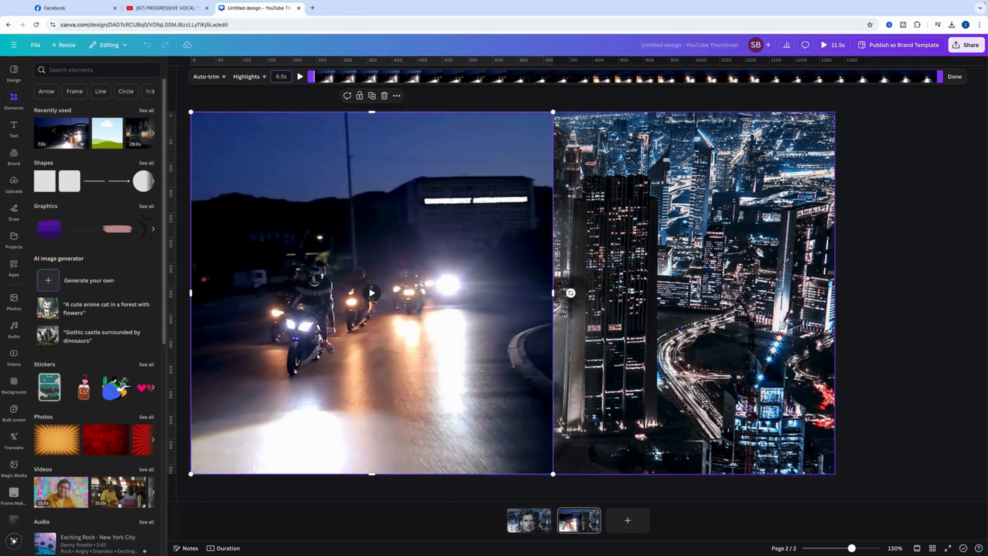
click(653, 349)
Send the framed motorcycle video to the back, behind the portrait composite, and deselect it
right_click(510, 350)
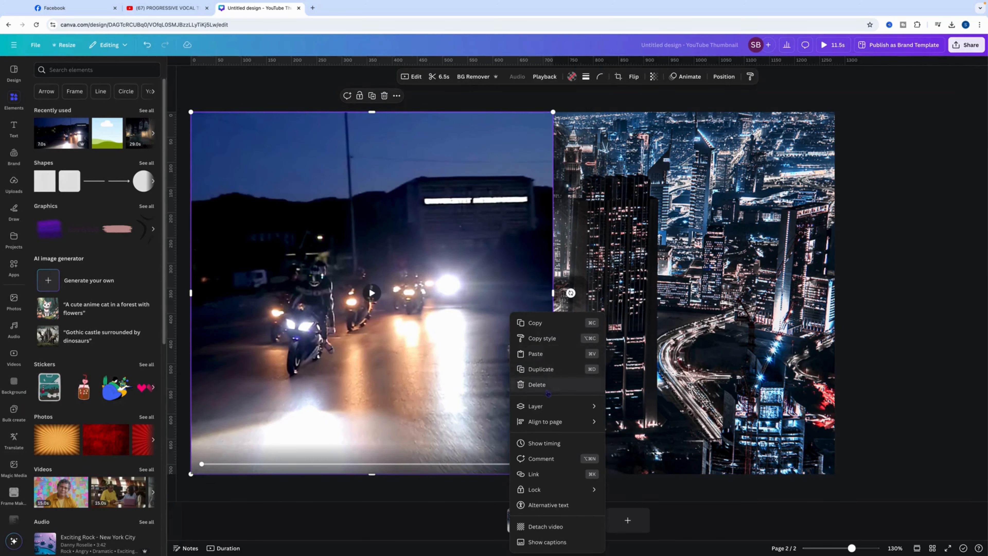
mouse_move(576, 406)
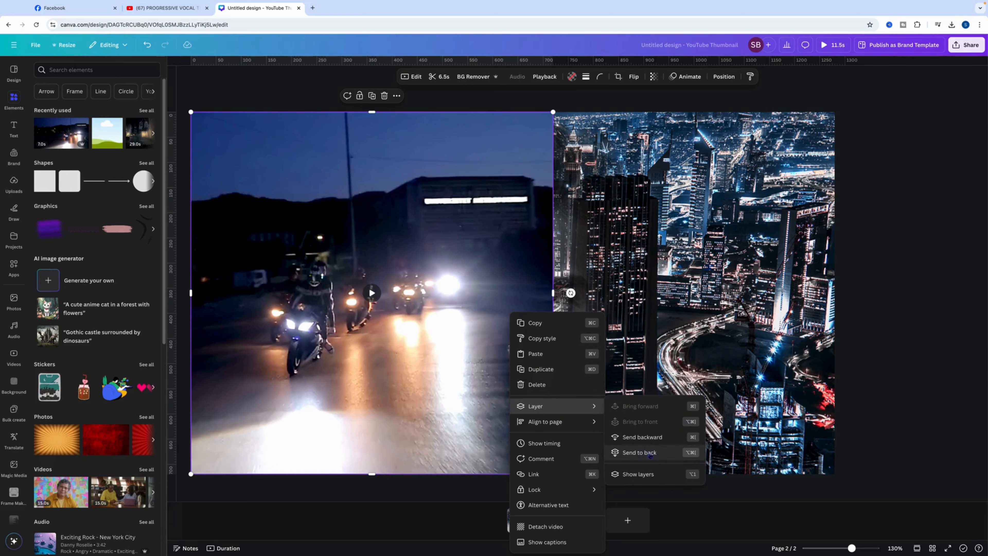
click(650, 454)
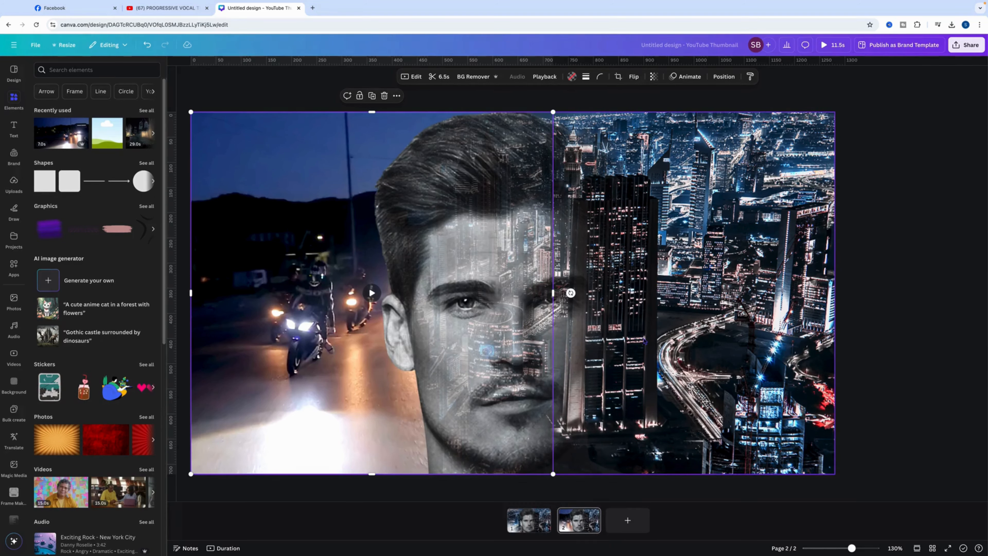
click(925, 303)
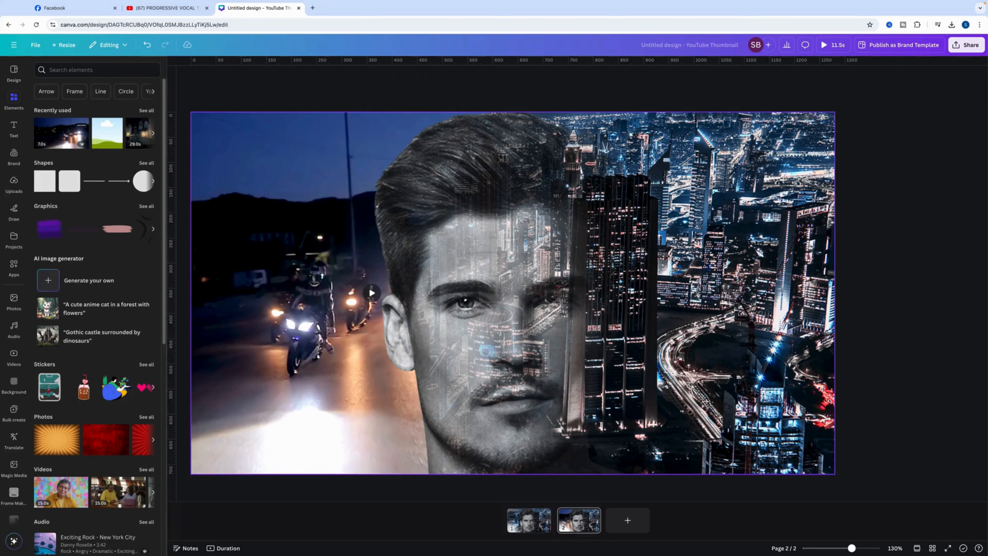
mouse_move(266, 289)
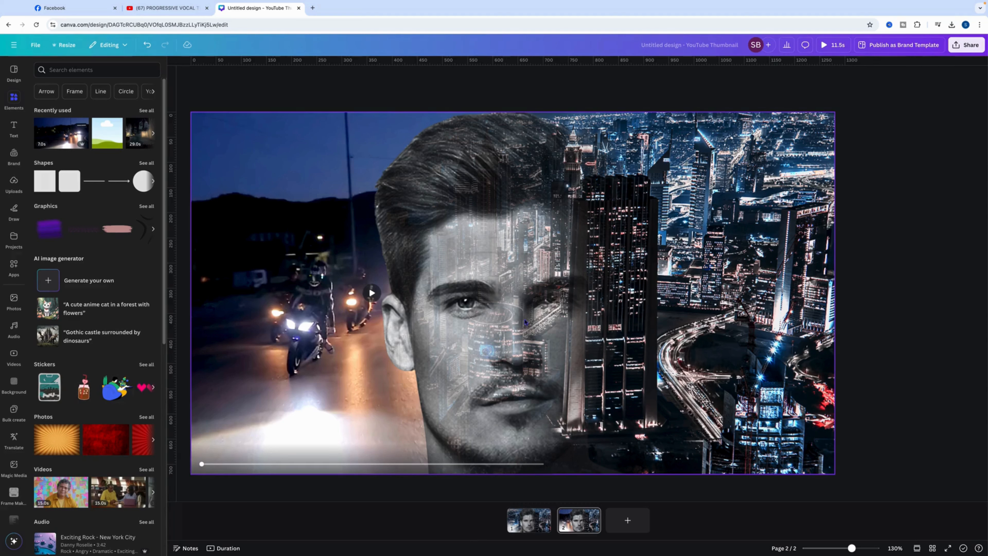